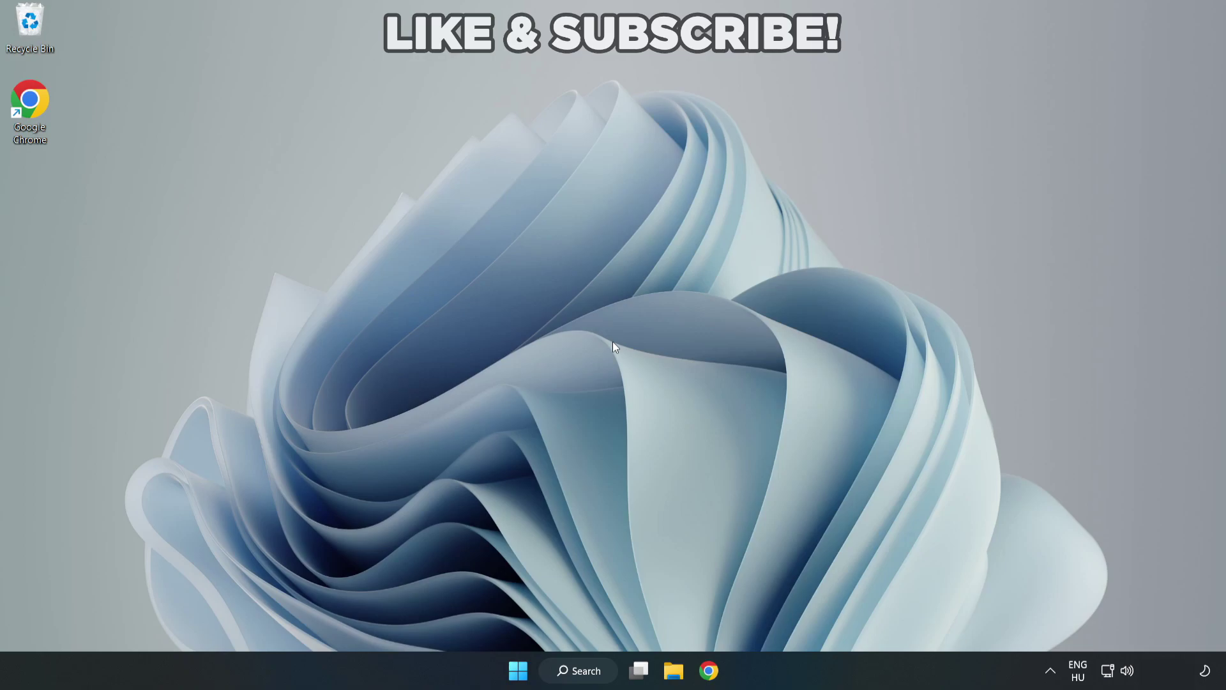
Search Windows for 'device manager' and open the Device Manager best match
{"action": "left_click", "coordinate": [586, 675]}
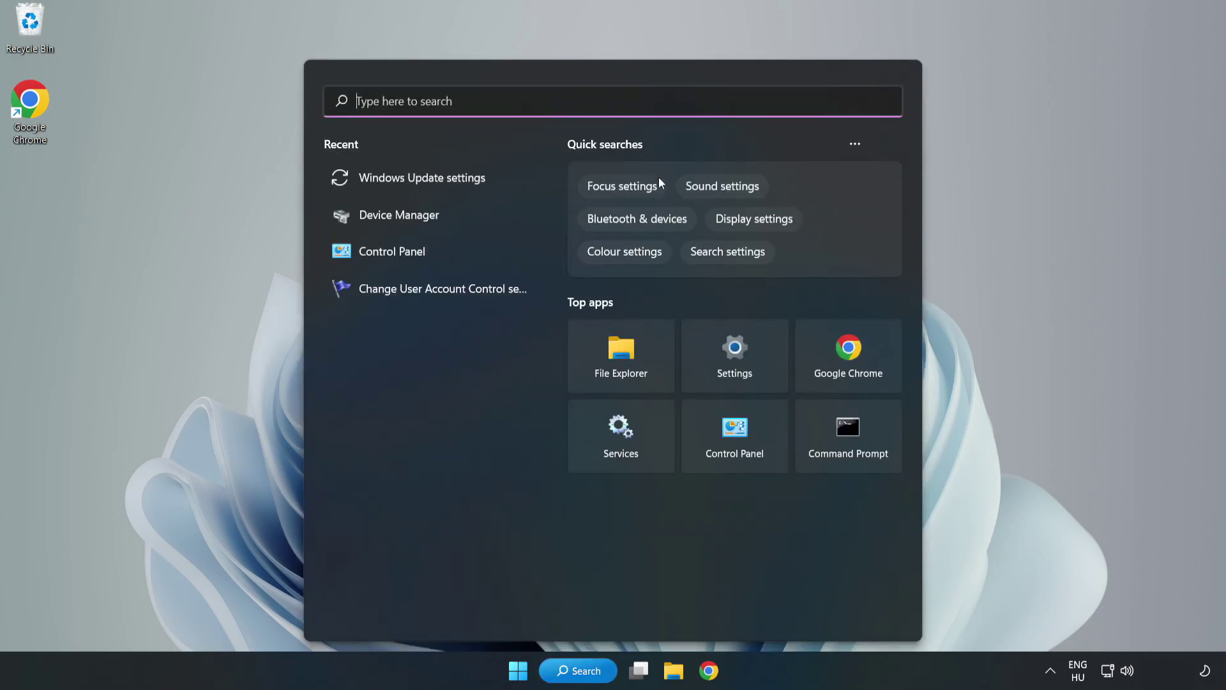
{"action": "type", "text": "device m"}
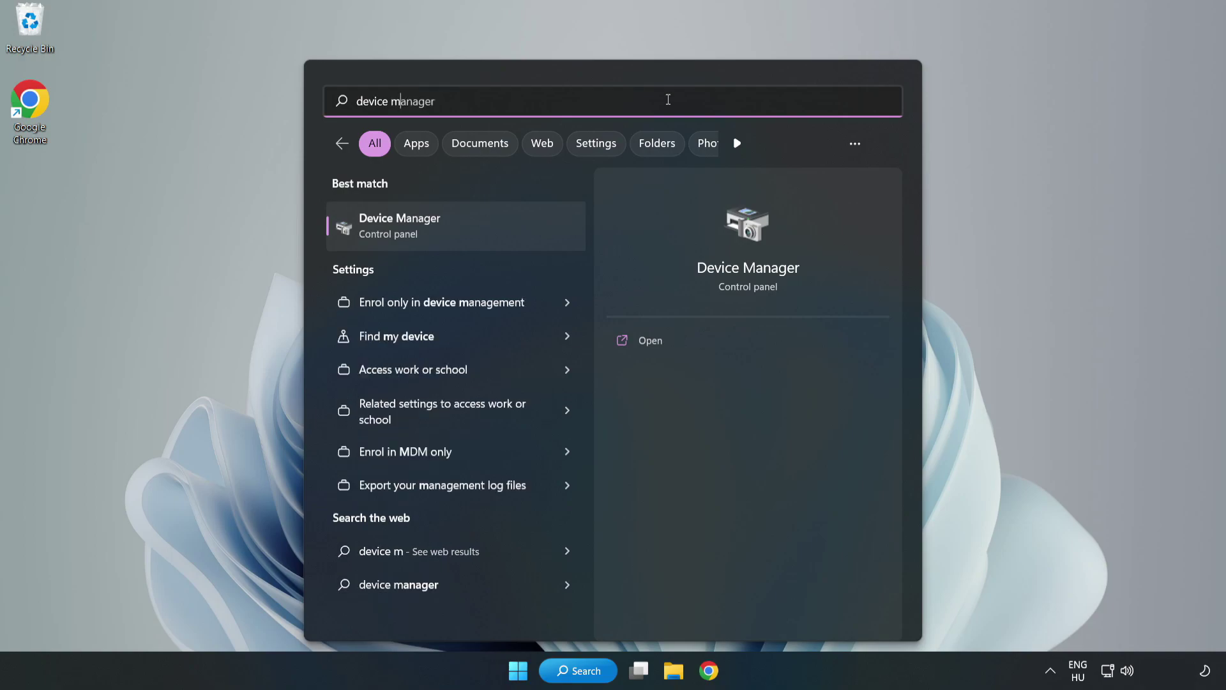
{"action": "type", "text": "anager"}
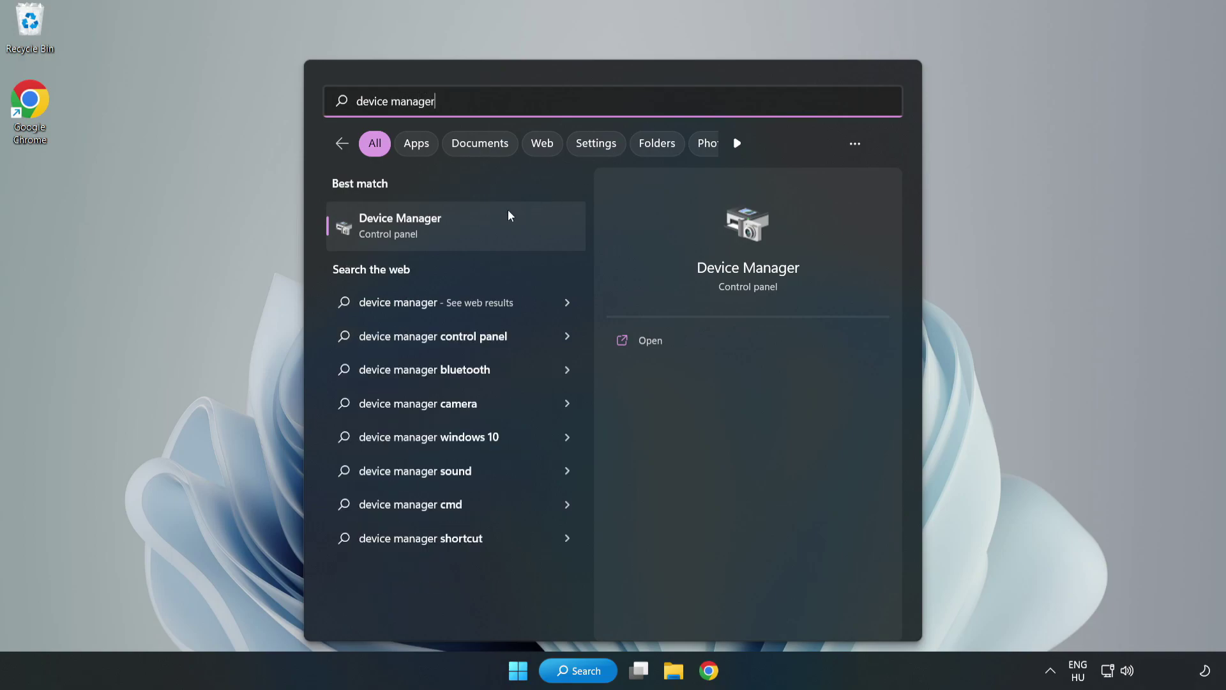
{"action": "left_click", "coordinate": [457, 237]}
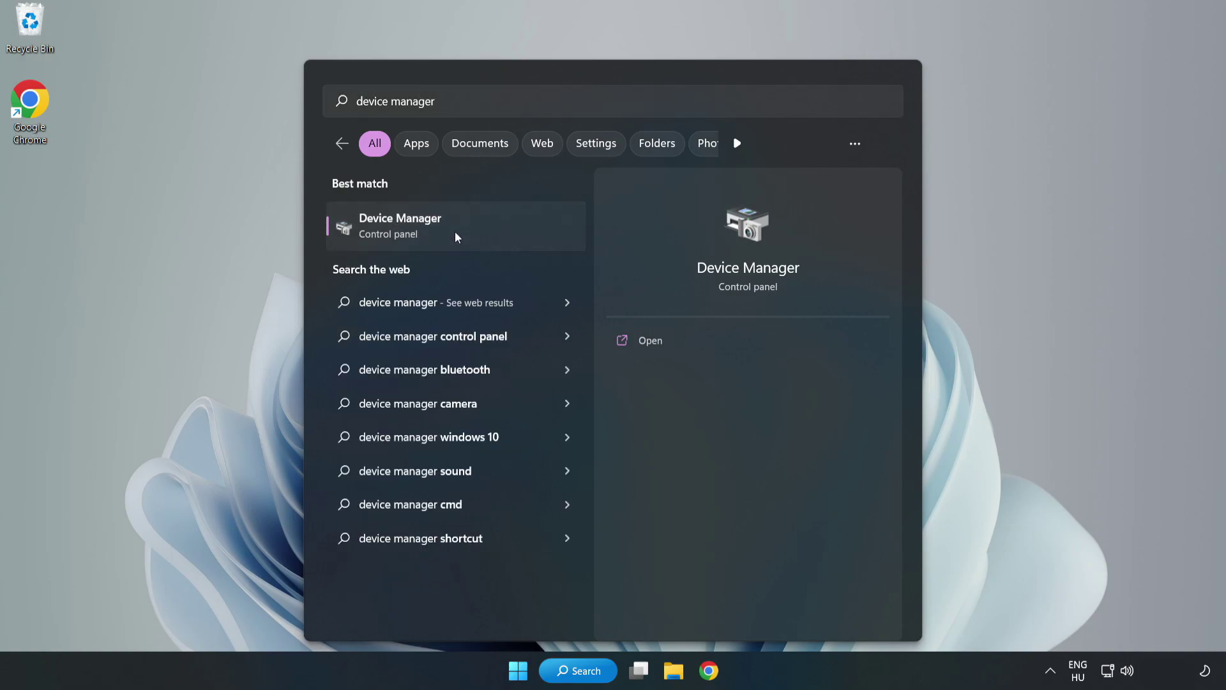
Open Device Manager, expand Display adapters and select the VMware SVGA 3D adapter
{"action": "left_click", "coordinate": [455, 231]}
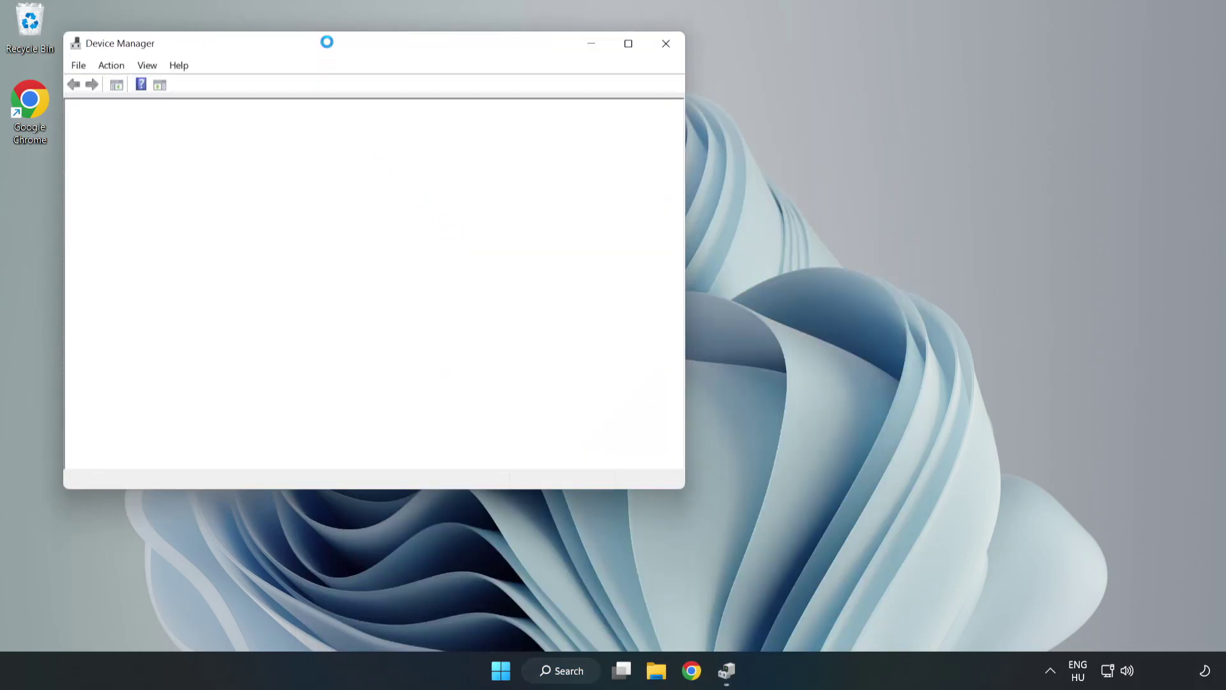
{"action": "left_click_drag", "start_coordinate": [328, 44], "coordinate": [545, 109]}
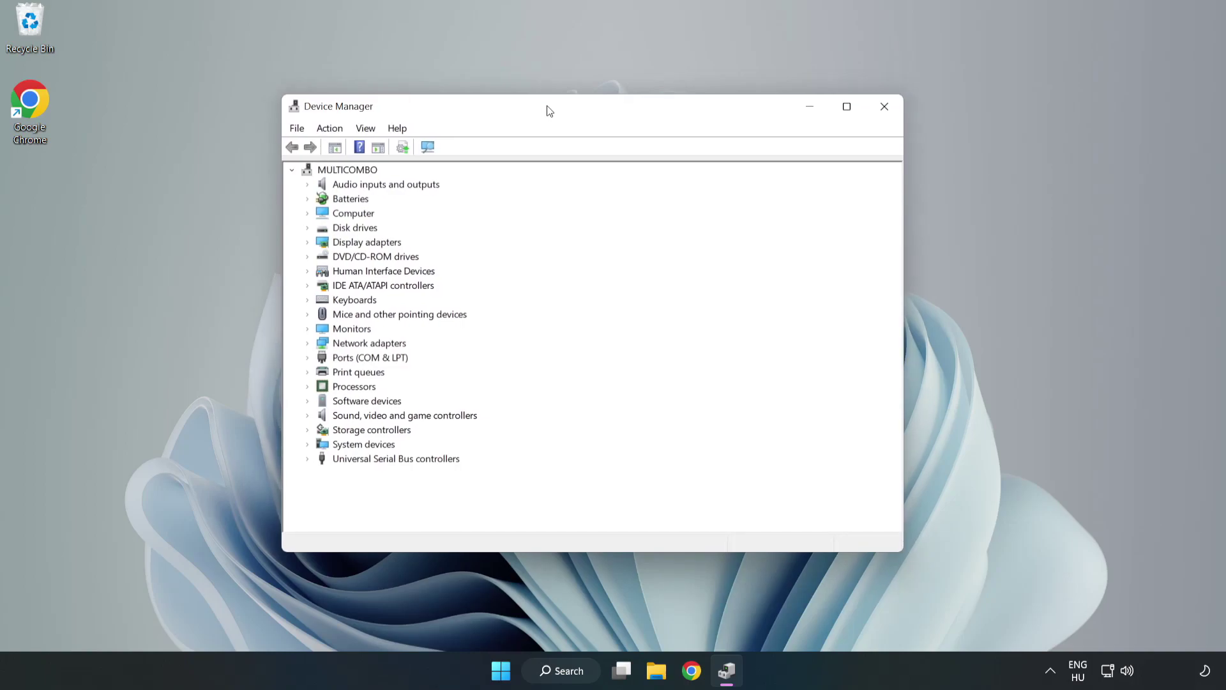
{"action": "left_click", "coordinate": [327, 244]}
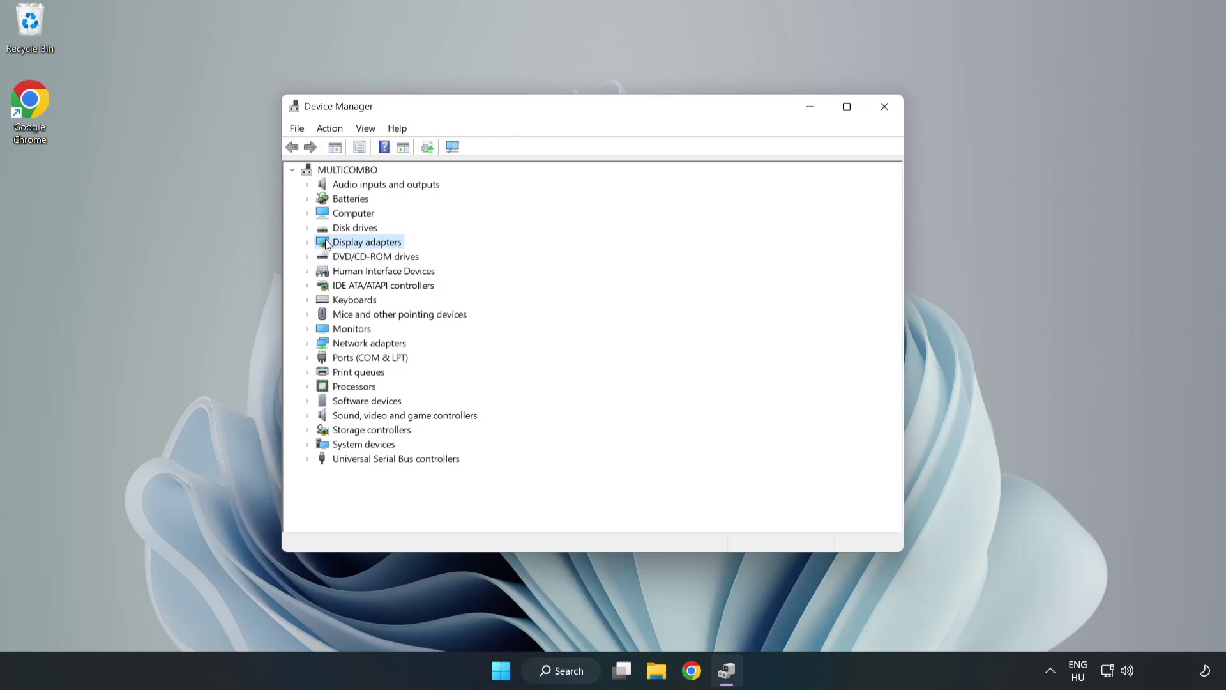
{"action": "left_click", "coordinate": [307, 243]}
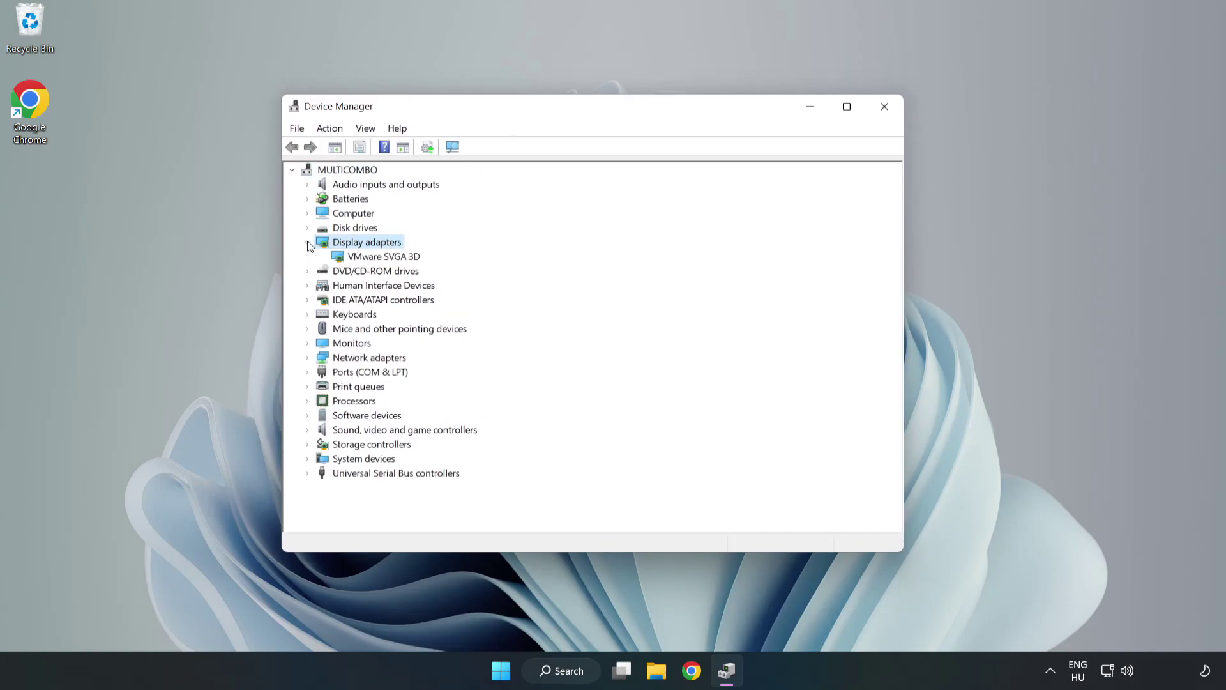
{"action": "left_click", "coordinate": [344, 260]}
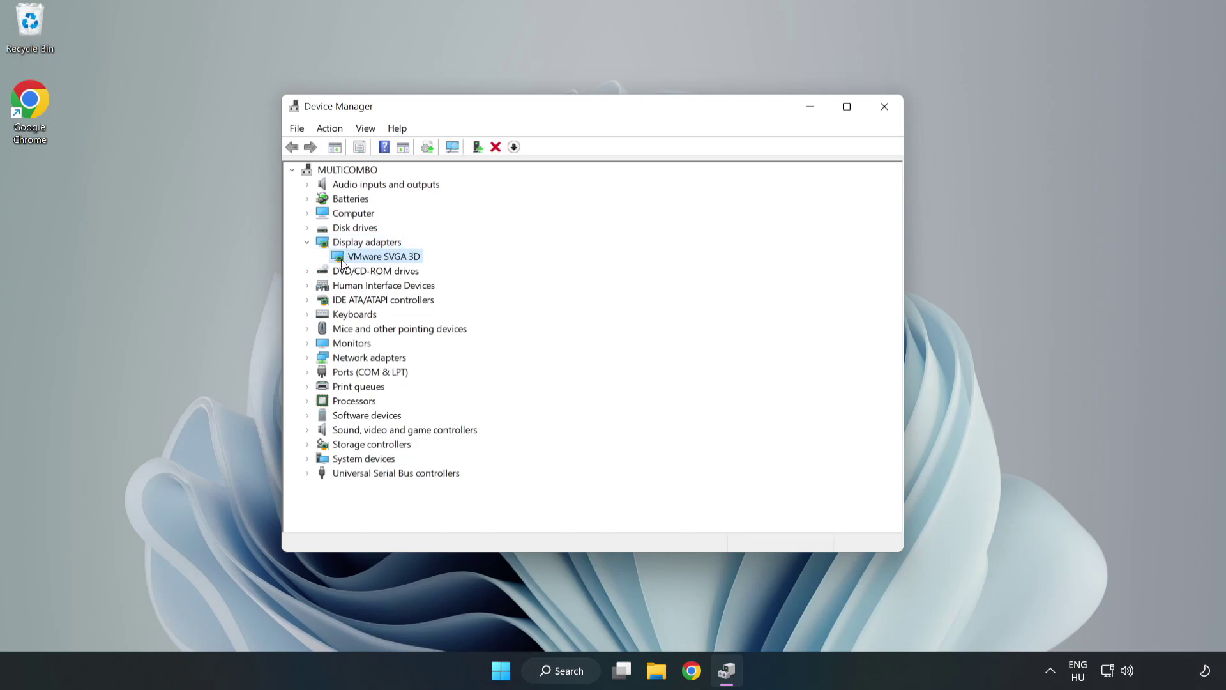
Search automatically for a VMware SVGA 3D driver, confirm the best one is installed, and close Device Manager
{"action": "right_click", "coordinate": [382, 261]}
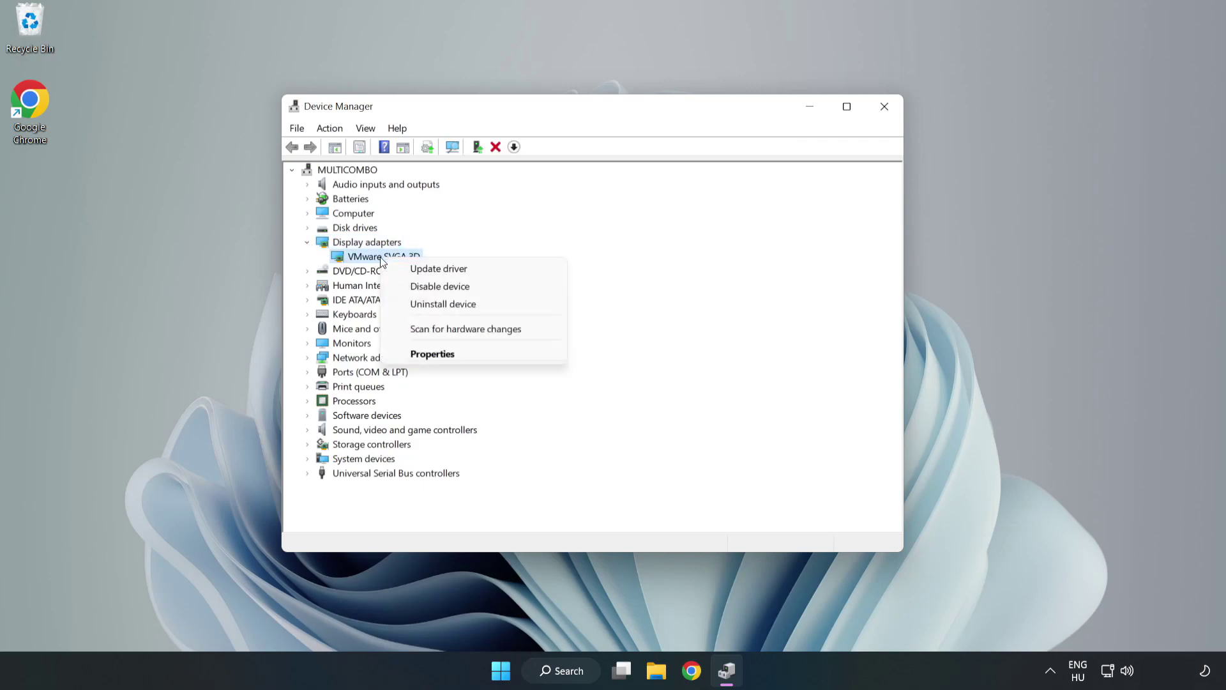
{"action": "left_click", "coordinate": [475, 275]}
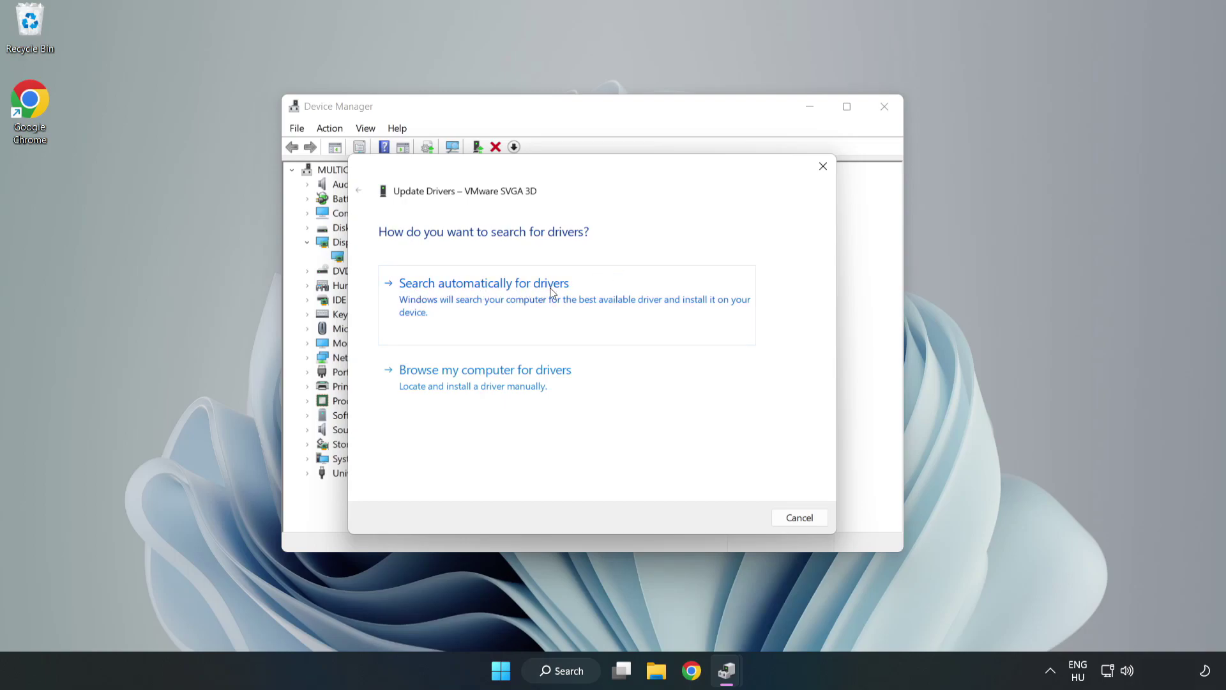
{"action": "left_click", "coordinate": [487, 295]}
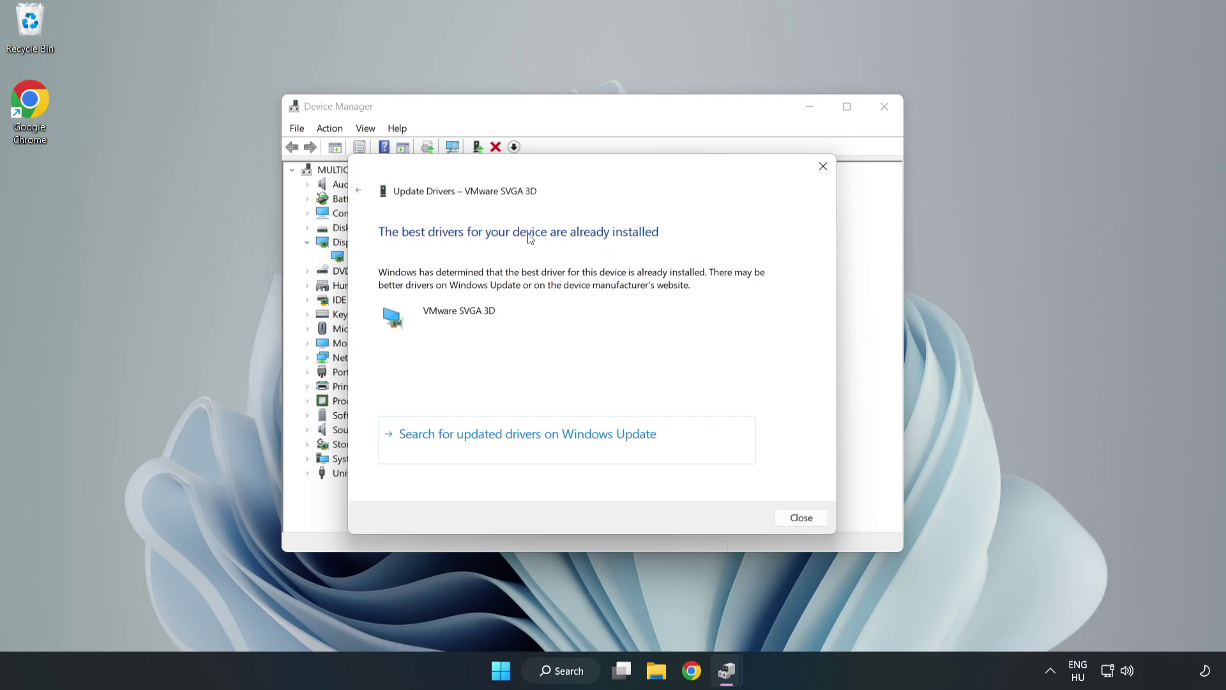
{"action": "left_click", "coordinate": [802, 518]}
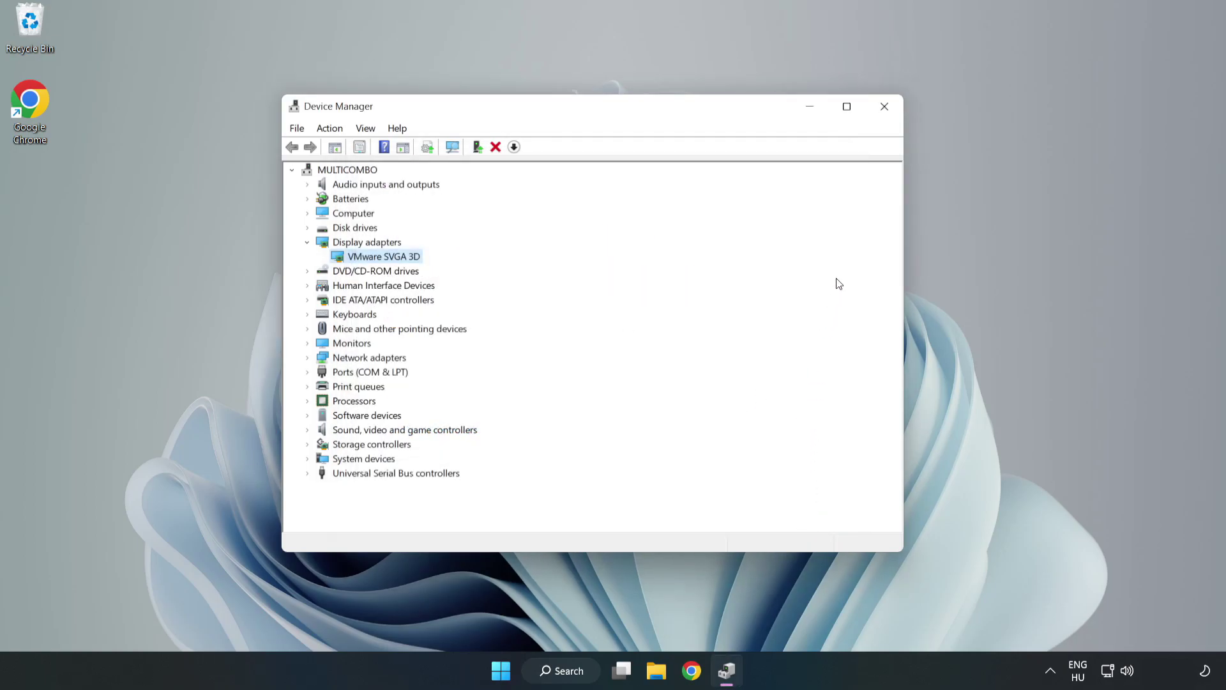
{"action": "left_click", "coordinate": [886, 113]}
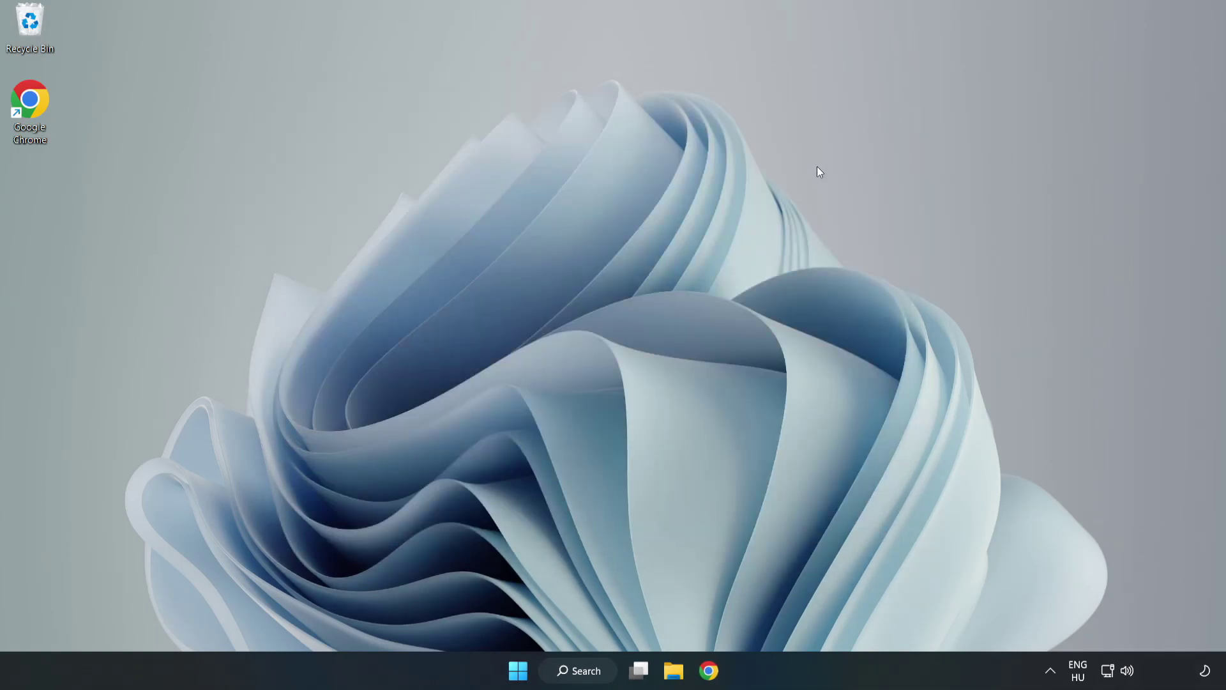
Search for 'updates' and open the Windows Update settings page
{"action": "left_click", "coordinate": [571, 670]}
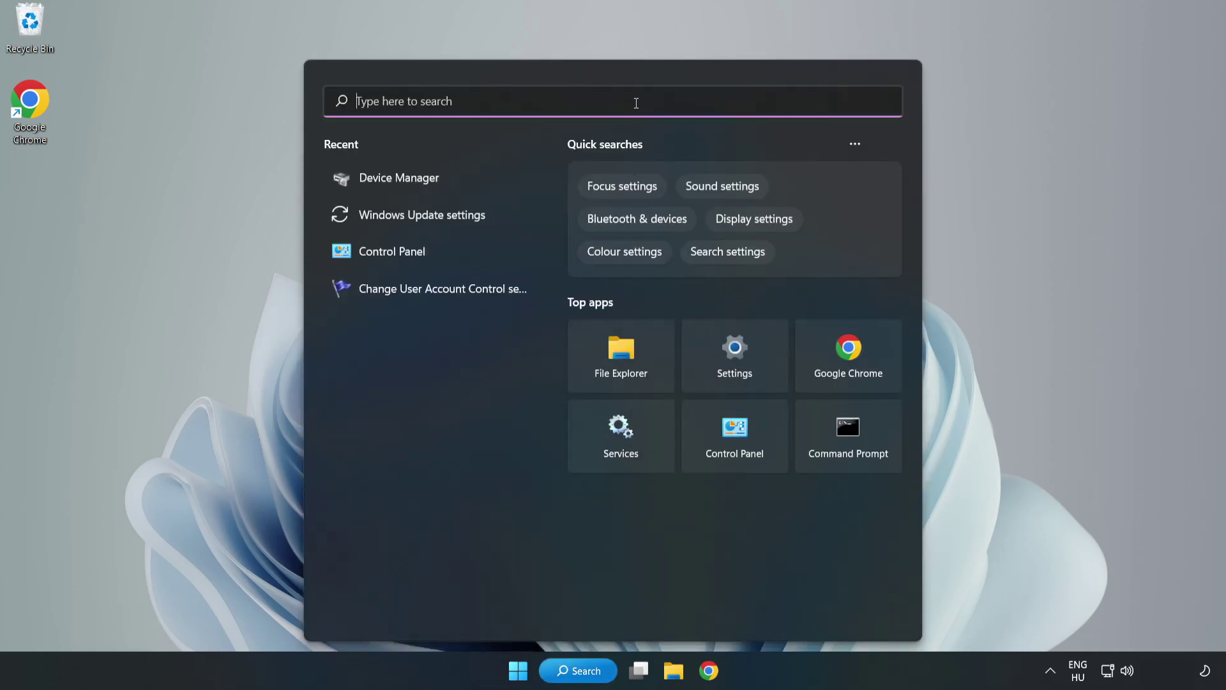
{"action": "type", "text": "updates"}
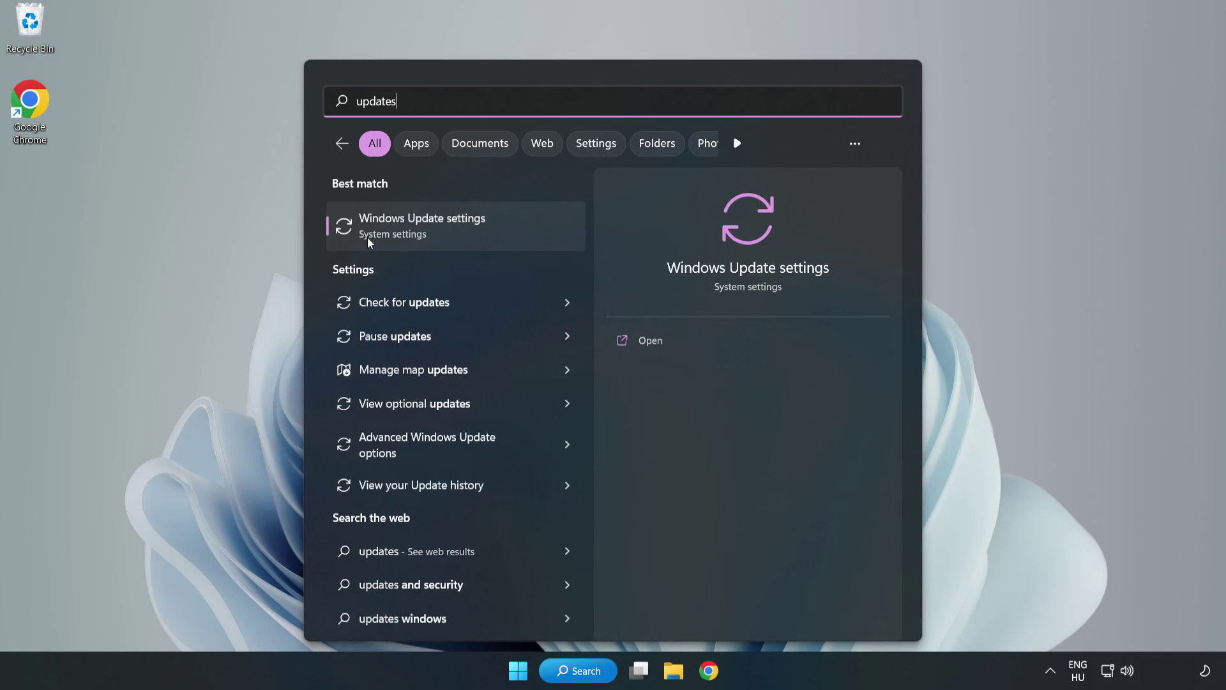
{"action": "left_click", "coordinate": [439, 232]}
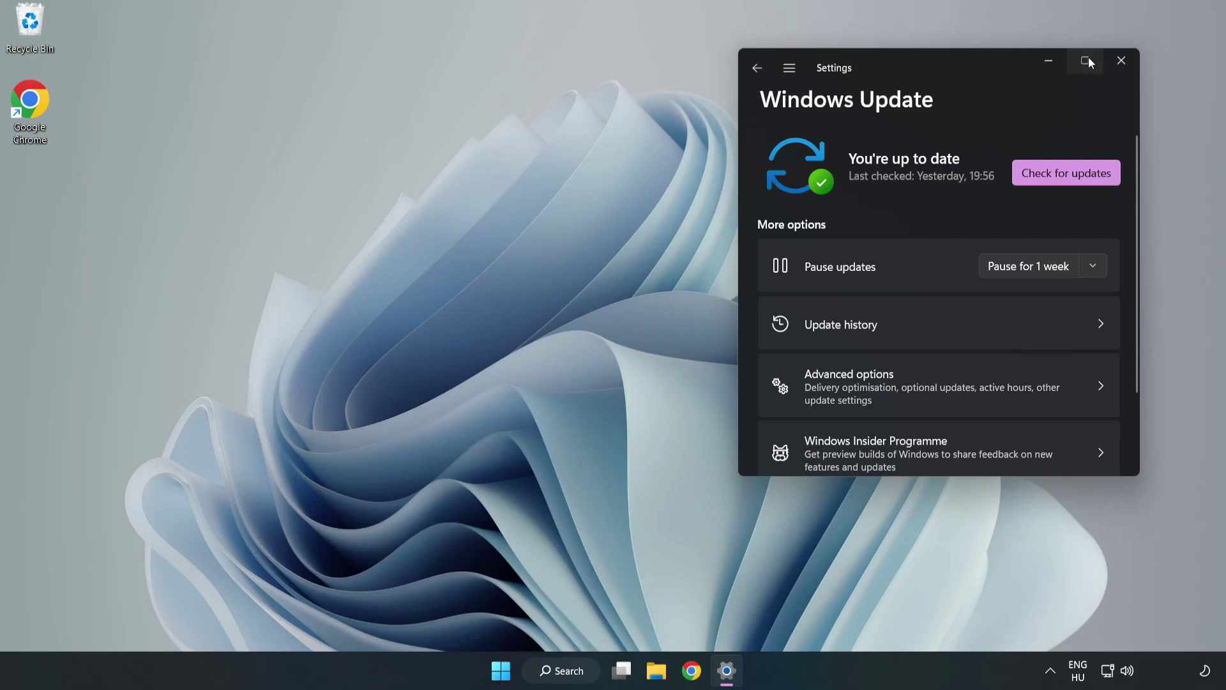
Maximize Settings and run a fresh Windows Update check
{"action": "left_click", "coordinate": [1087, 58]}
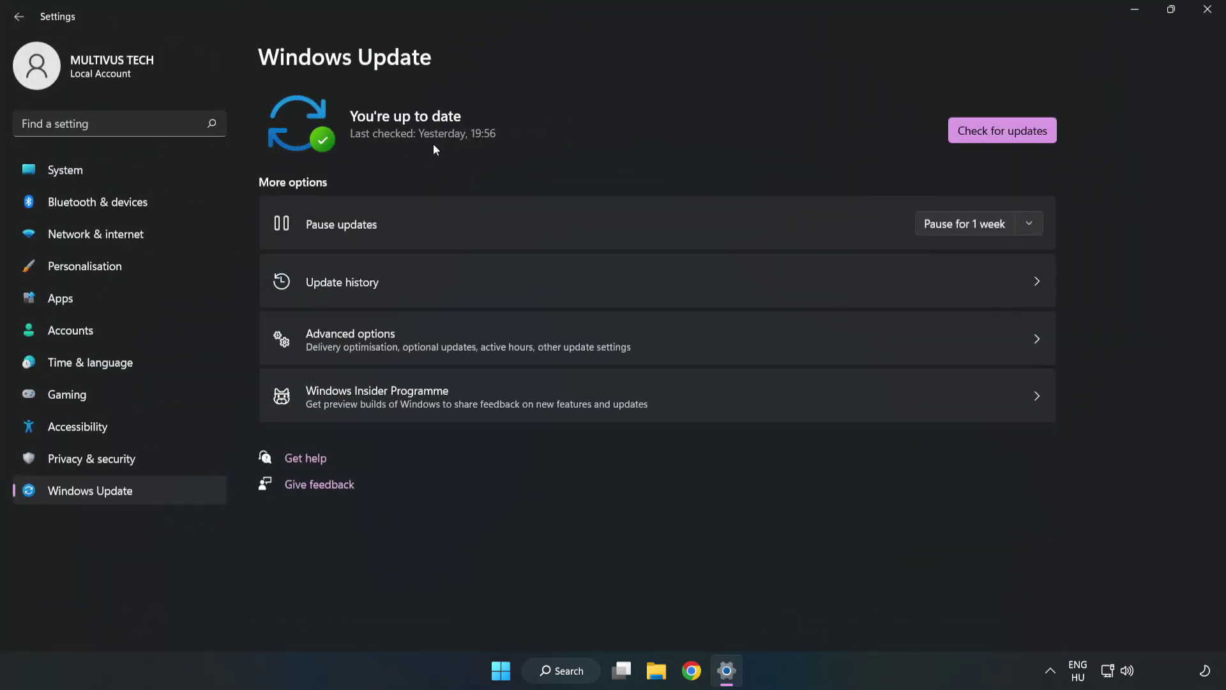
{"action": "left_click", "coordinate": [1007, 133]}
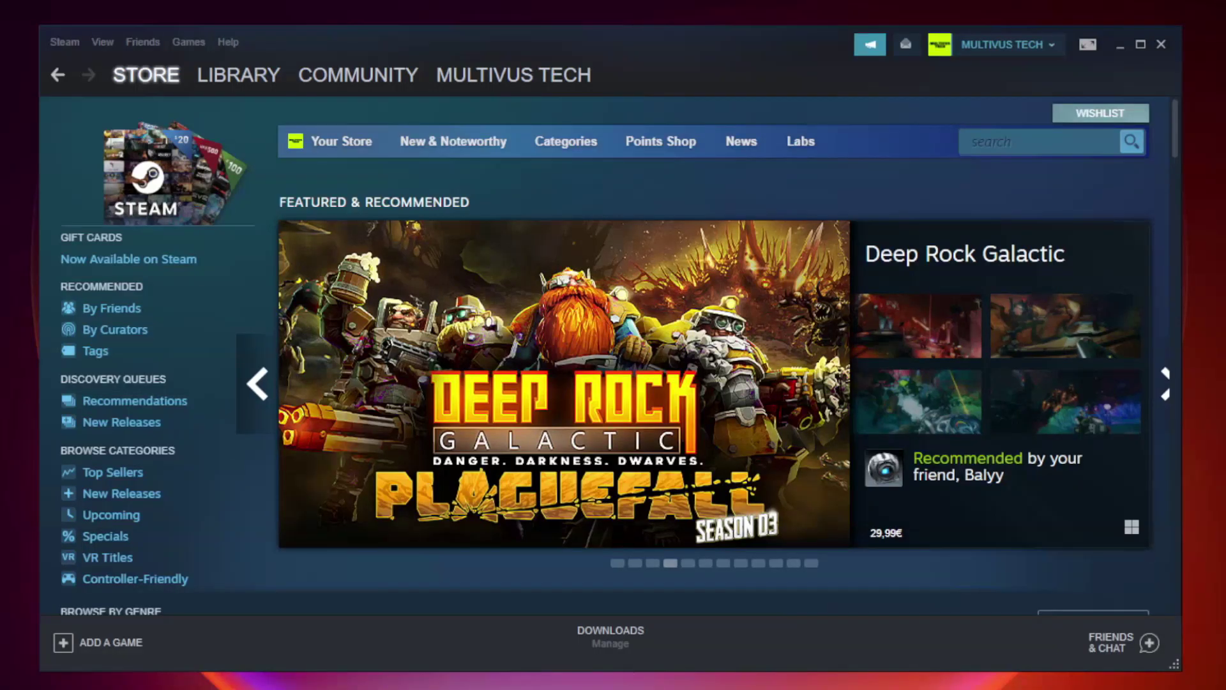
Switch Steam to the Library and bring up the actions for YOUR NOT WORKING GAME
{"action": "mouse_move", "coordinate": [265, 78]}
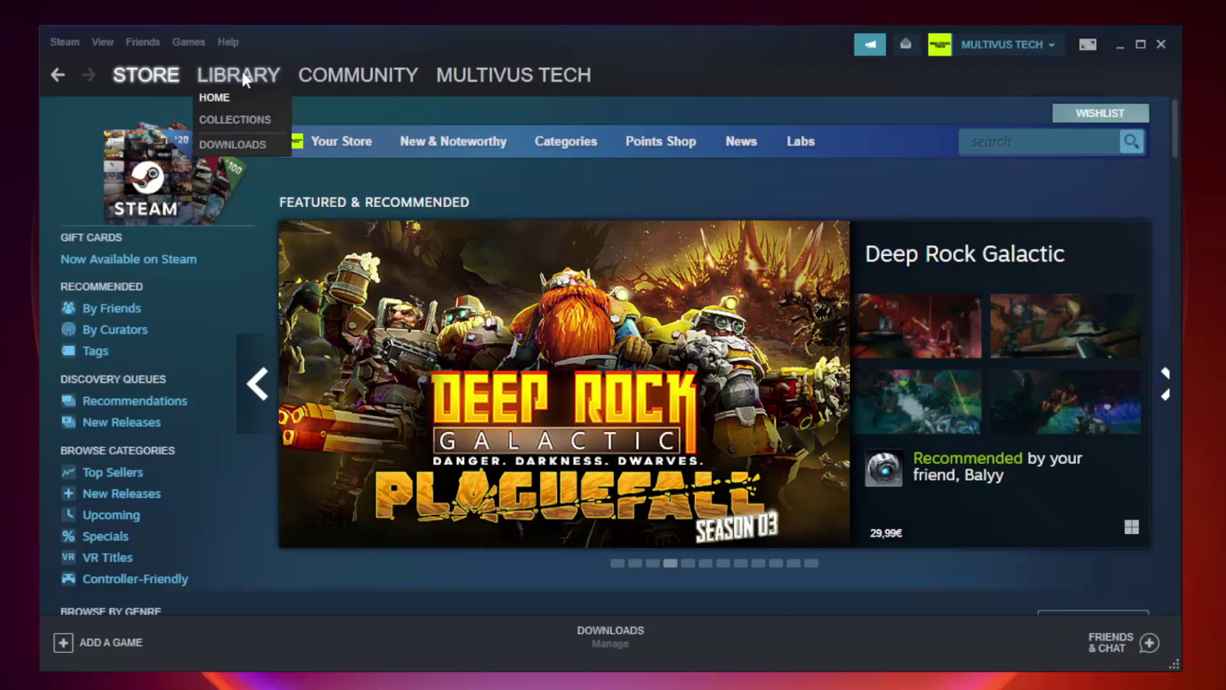
{"action": "left_click", "coordinate": [248, 82]}
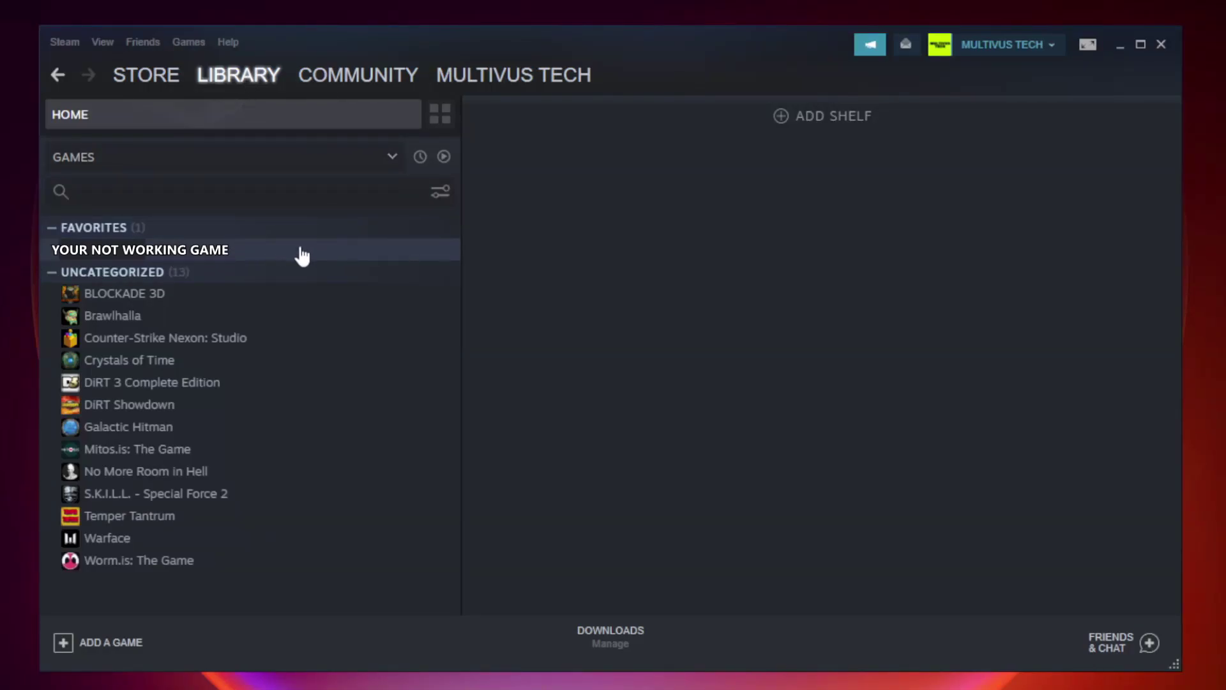
{"action": "right_click", "coordinate": [265, 254]}
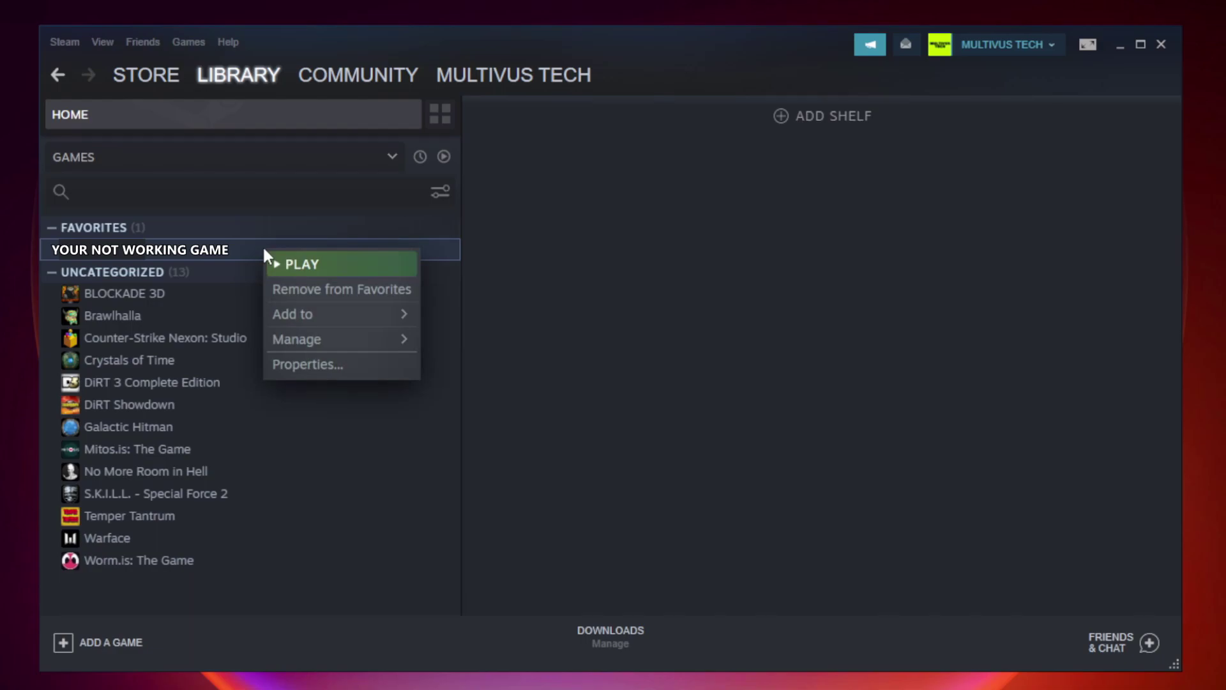
Verify the game's files from Properties > Local Files, validating all 9192 files
{"action": "left_click", "coordinate": [338, 363]}
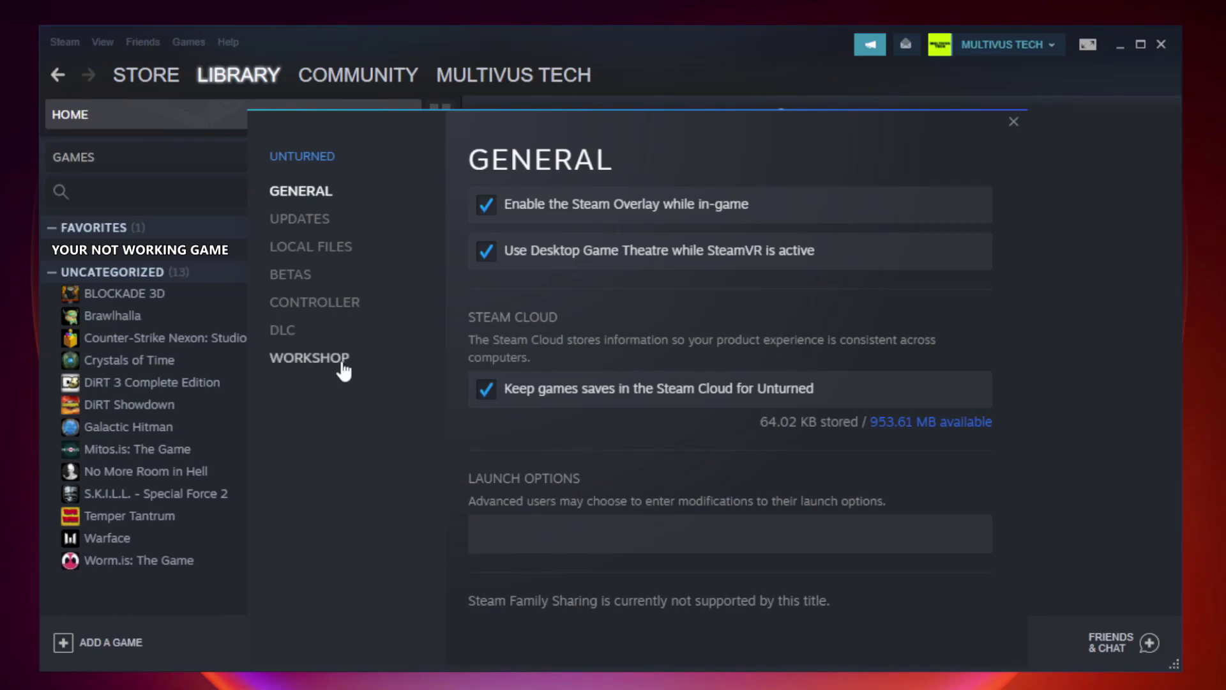
{"action": "left_click", "coordinate": [325, 254]}
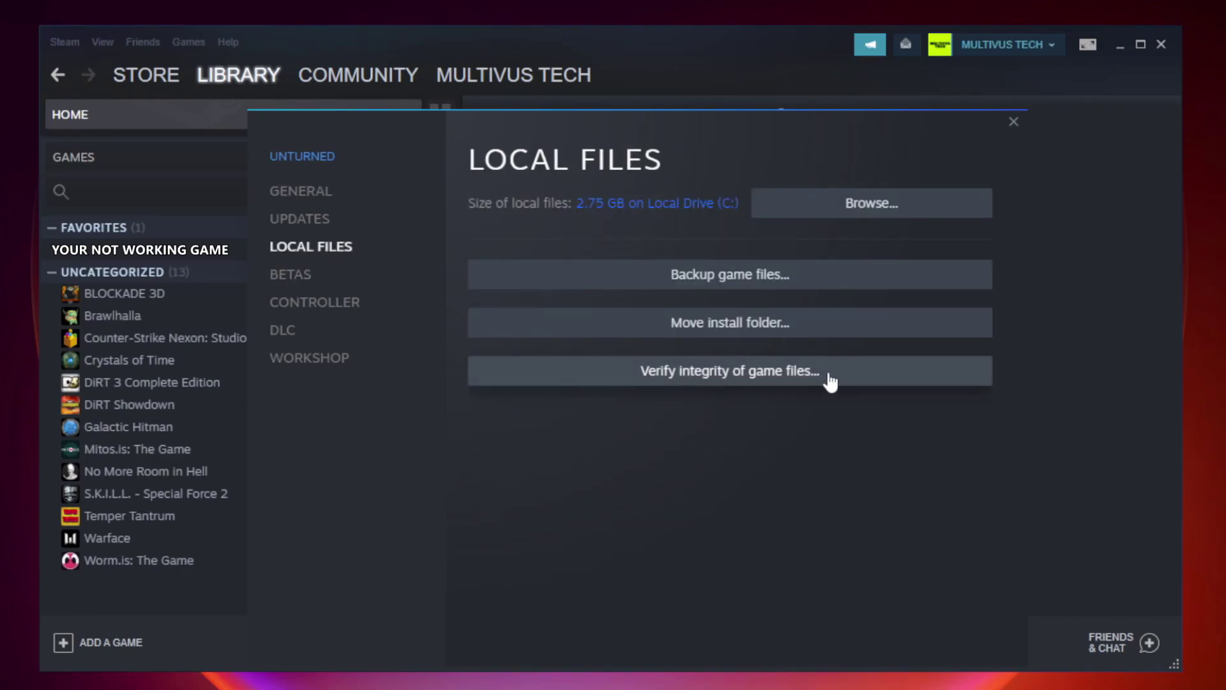
{"action": "left_click", "coordinate": [743, 379]}
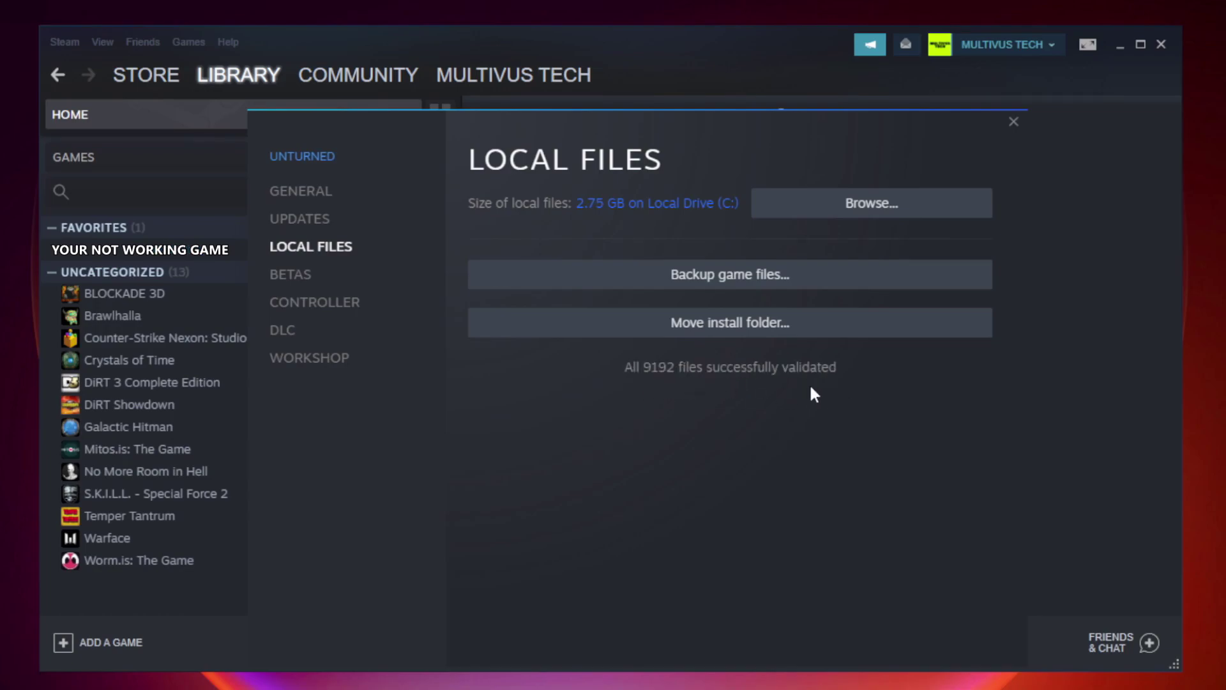
Open the game's install folder and show the YOUR NOT WORKING GAME shortcut's Properties dialog
{"action": "left_click", "coordinate": [877, 220]}
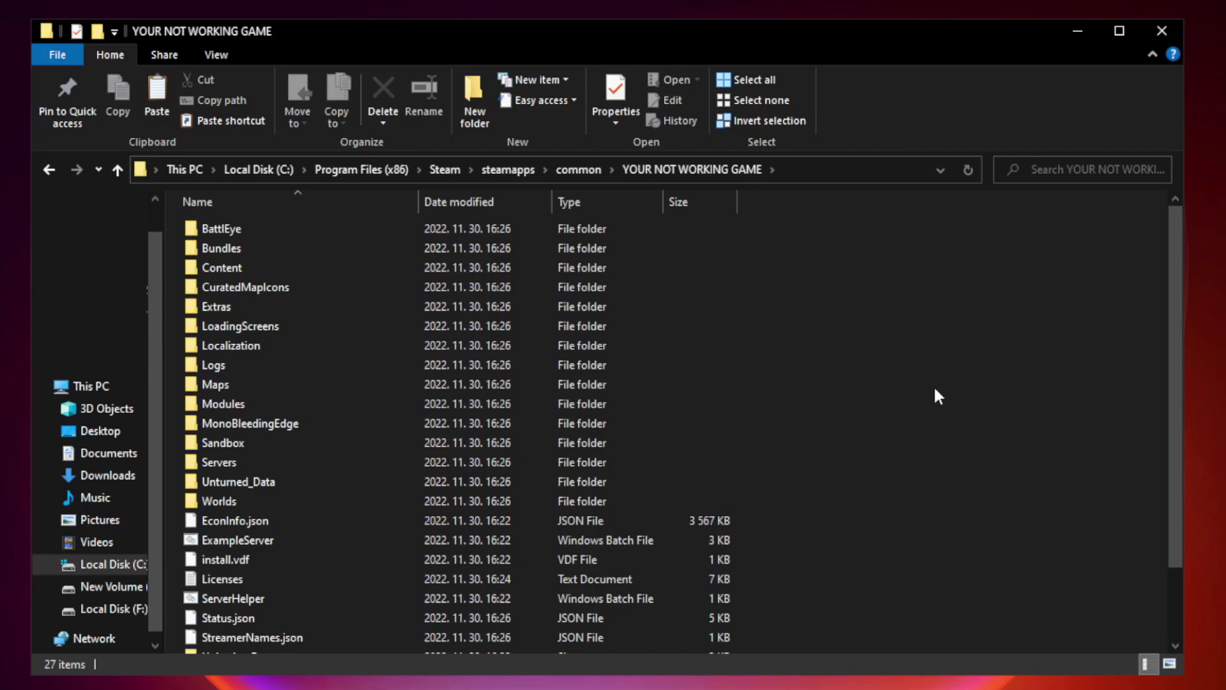
{"action": "left_click_drag", "start_coordinate": [1177, 334], "coordinate": [1179, 449]}
{"action": "left_click", "coordinate": [488, 643]}
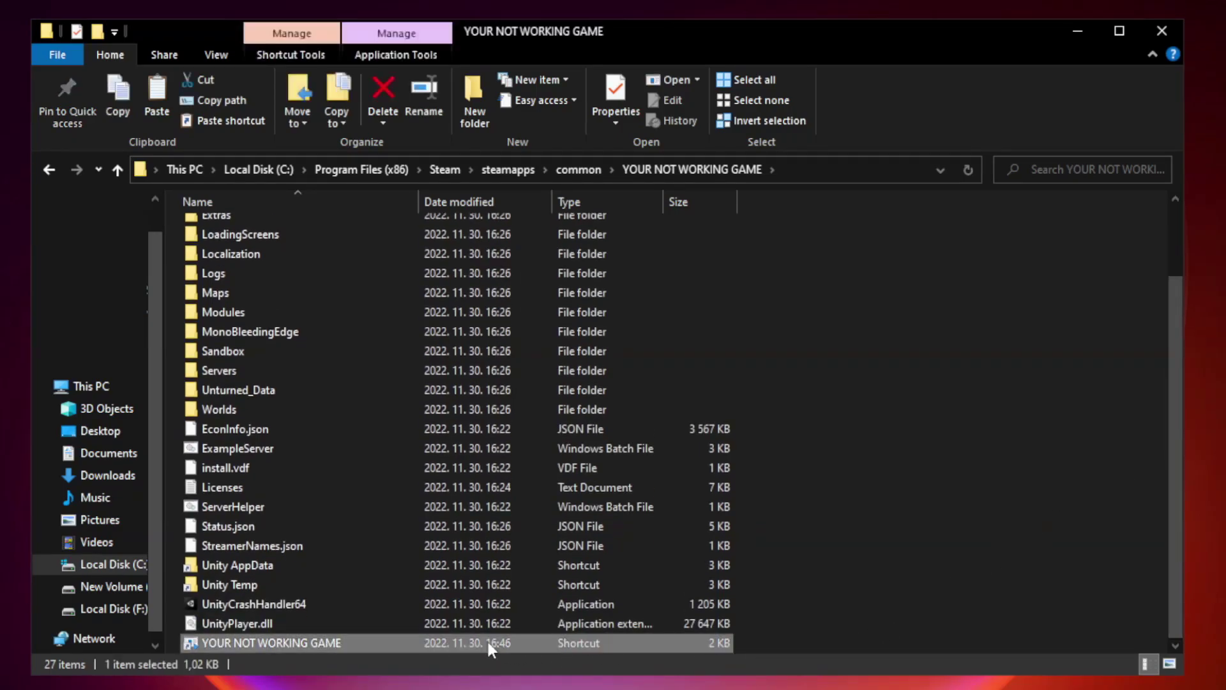
{"action": "right_click", "coordinate": [416, 646]}
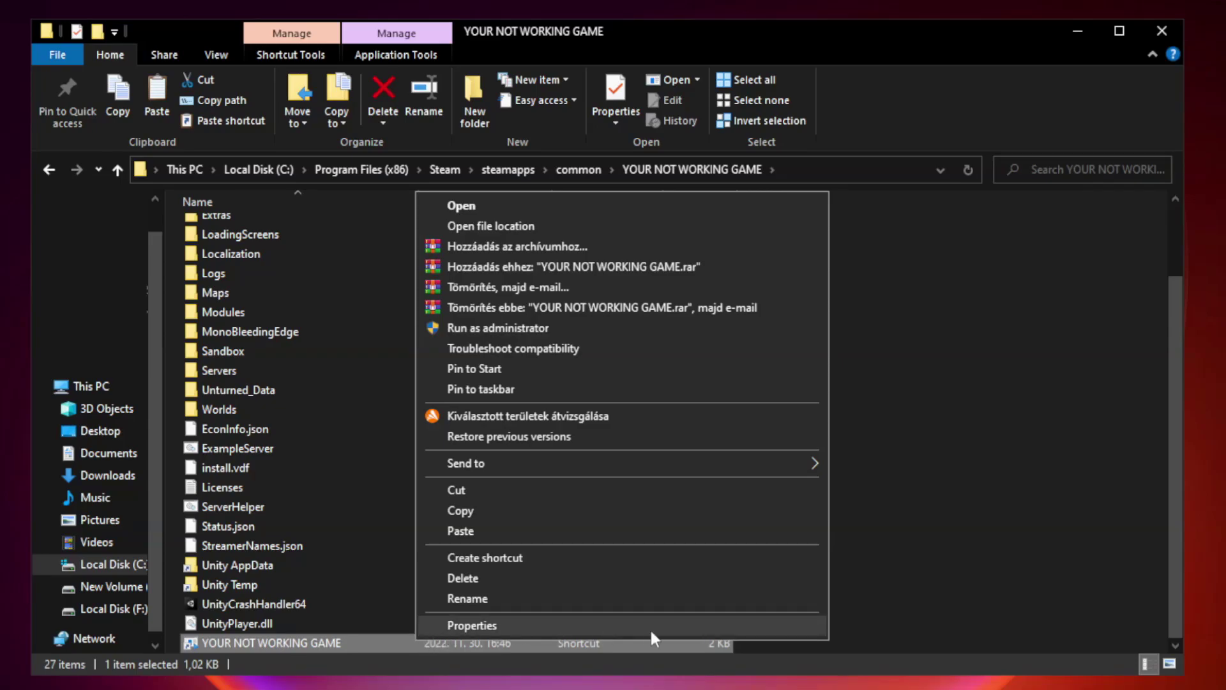
{"action": "left_click", "coordinate": [617, 625]}
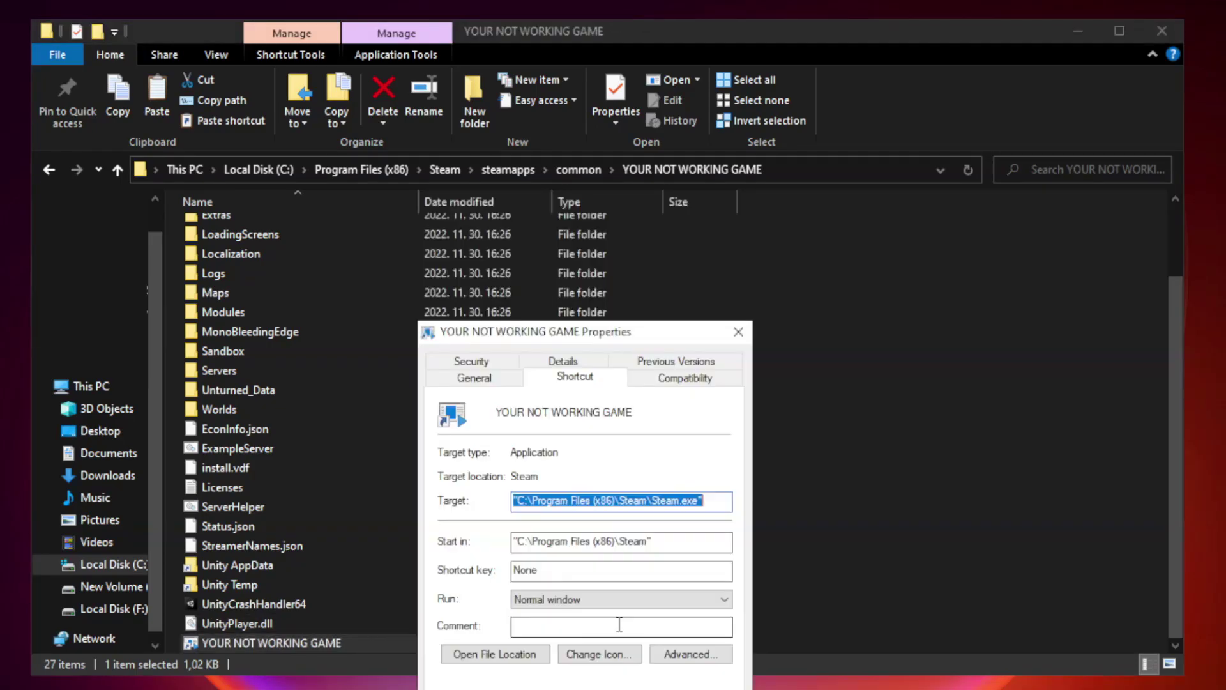
{"action": "left_click_drag", "start_coordinate": [609, 338], "coordinate": [610, 147]}
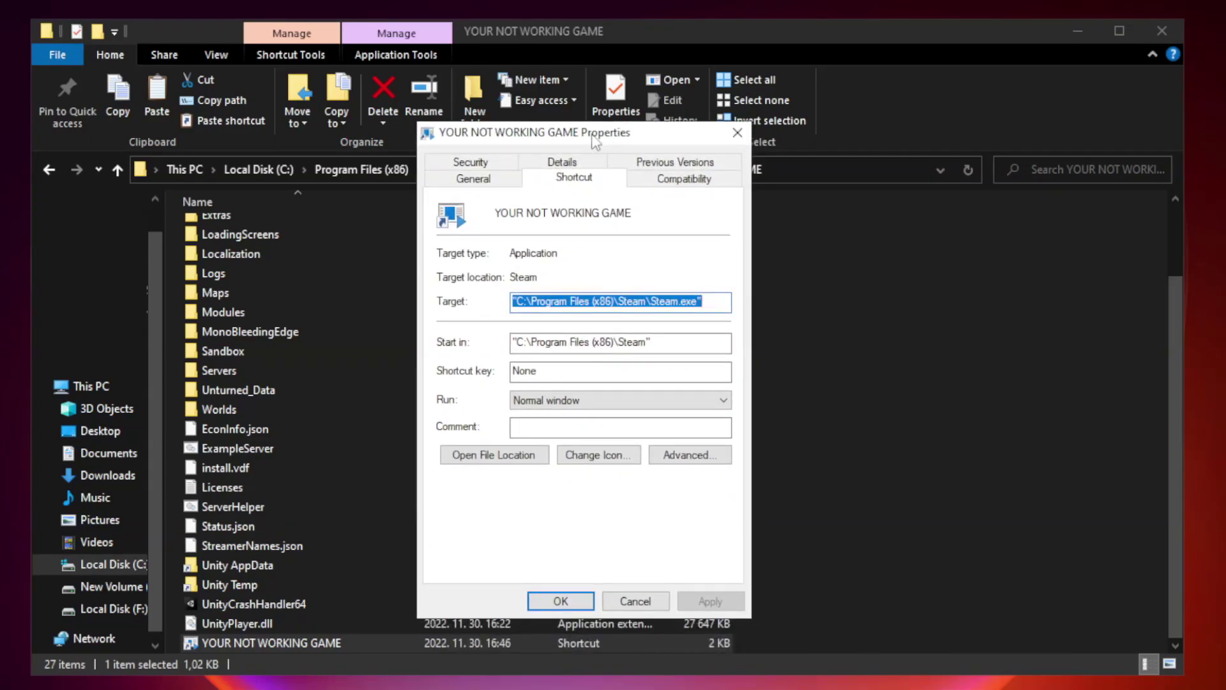
Set the shortcut to Windows 8 compatibility mode, run as administrator, without fullscreen optimizations
{"action": "left_click", "coordinate": [682, 180]}
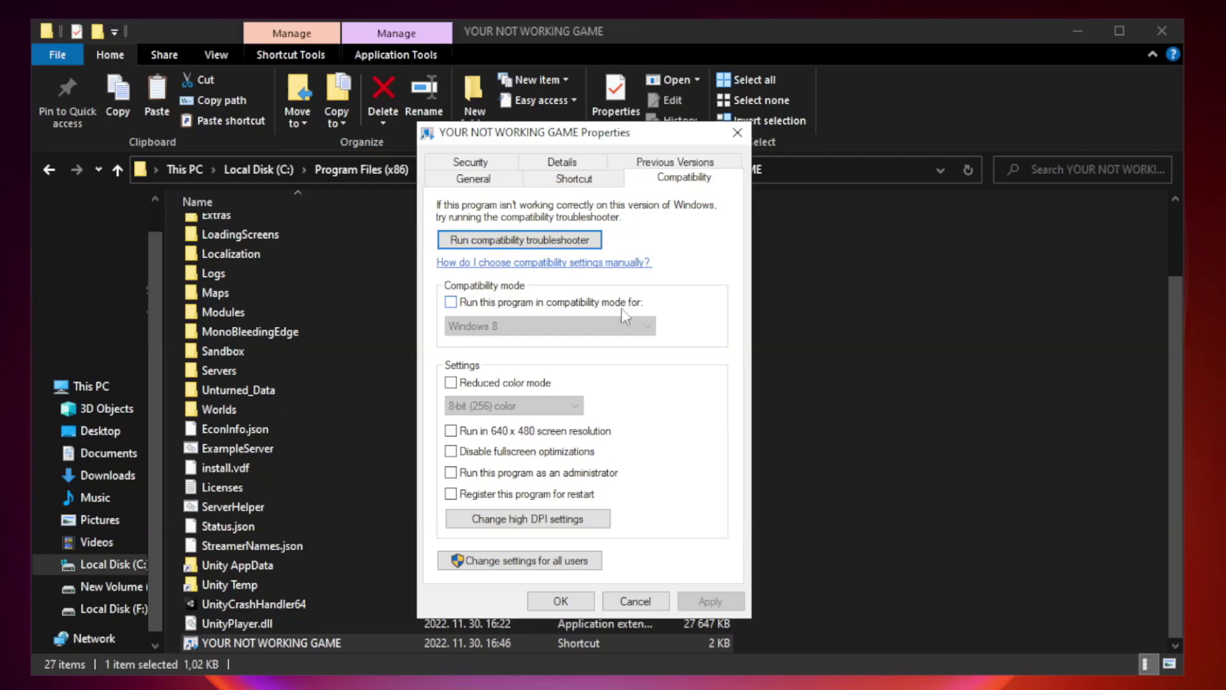
{"action": "left_click", "coordinate": [489, 303]}
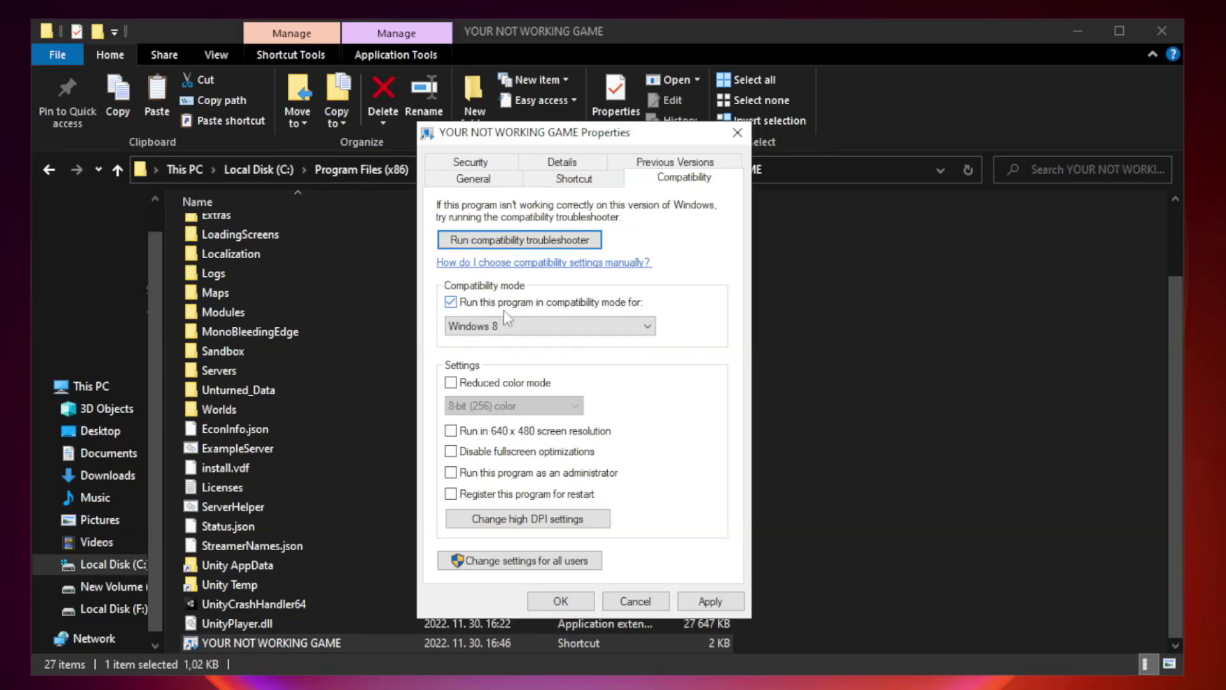
{"action": "left_click", "coordinate": [548, 326]}
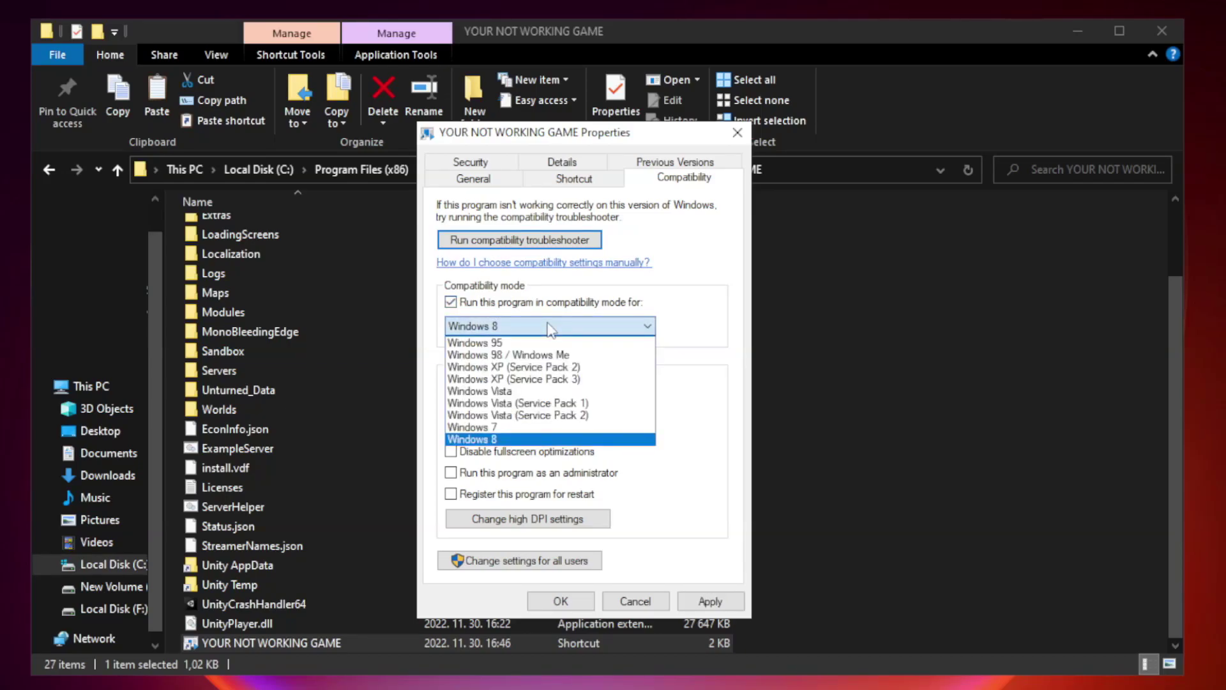
{"action": "left_click", "coordinate": [518, 440]}
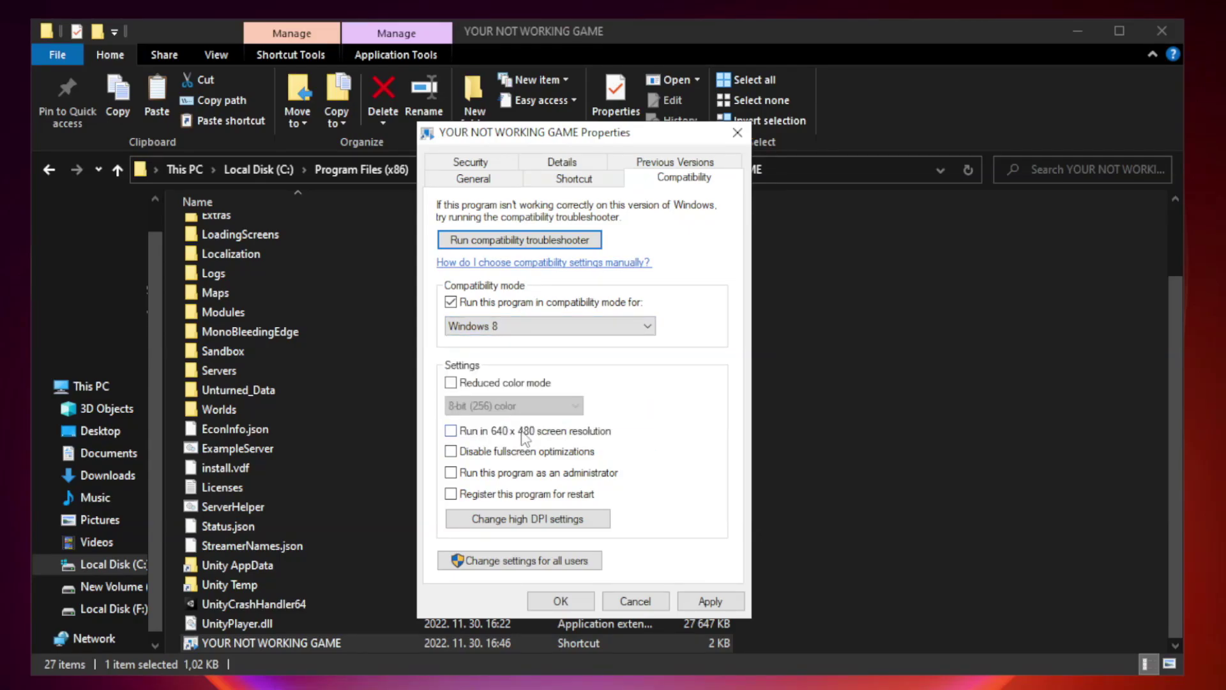
{"action": "left_click", "coordinate": [481, 457]}
{"action": "left_click", "coordinate": [482, 475]}
{"action": "left_click", "coordinate": [719, 607]}
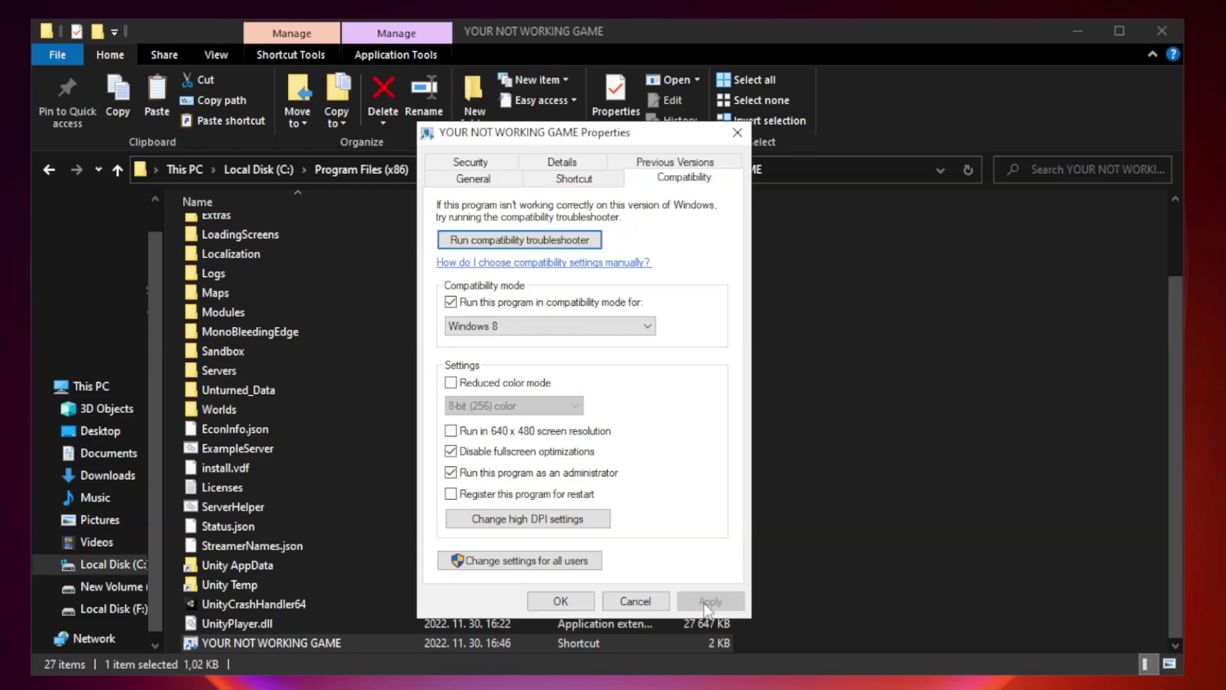
{"action": "left_click", "coordinate": [560, 601]}
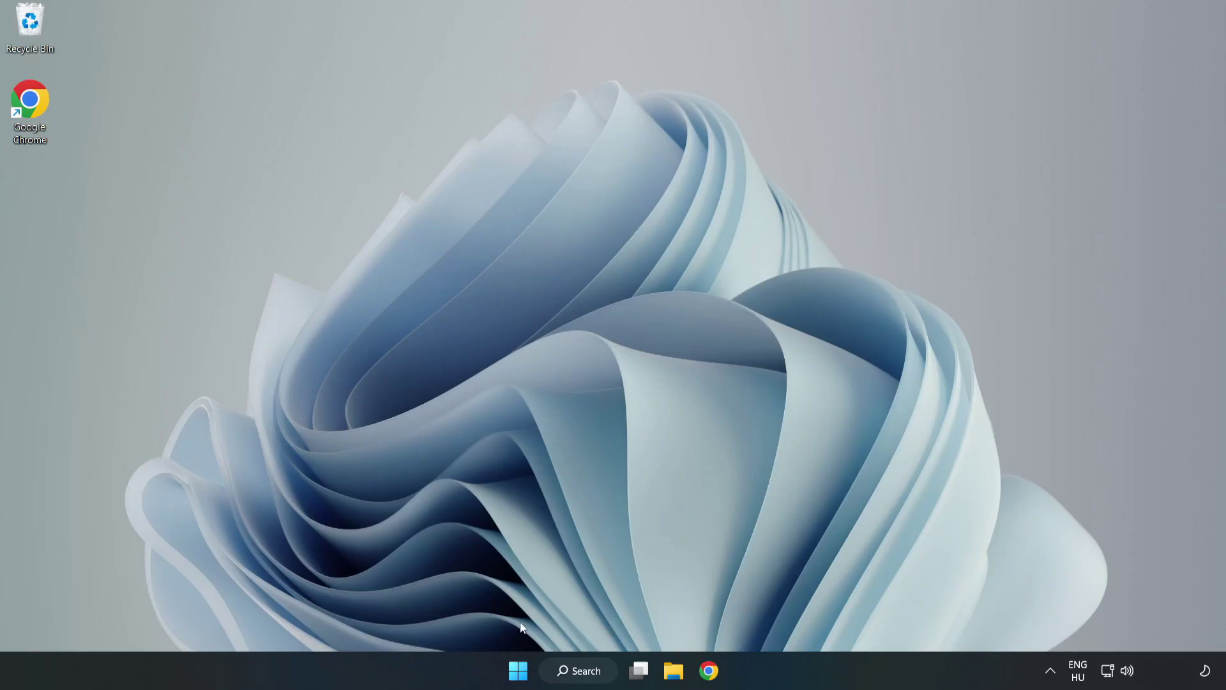
Launch Task Manager from the Start button menu and show the Startup apps list
{"action": "right_click", "coordinate": [519, 674]}
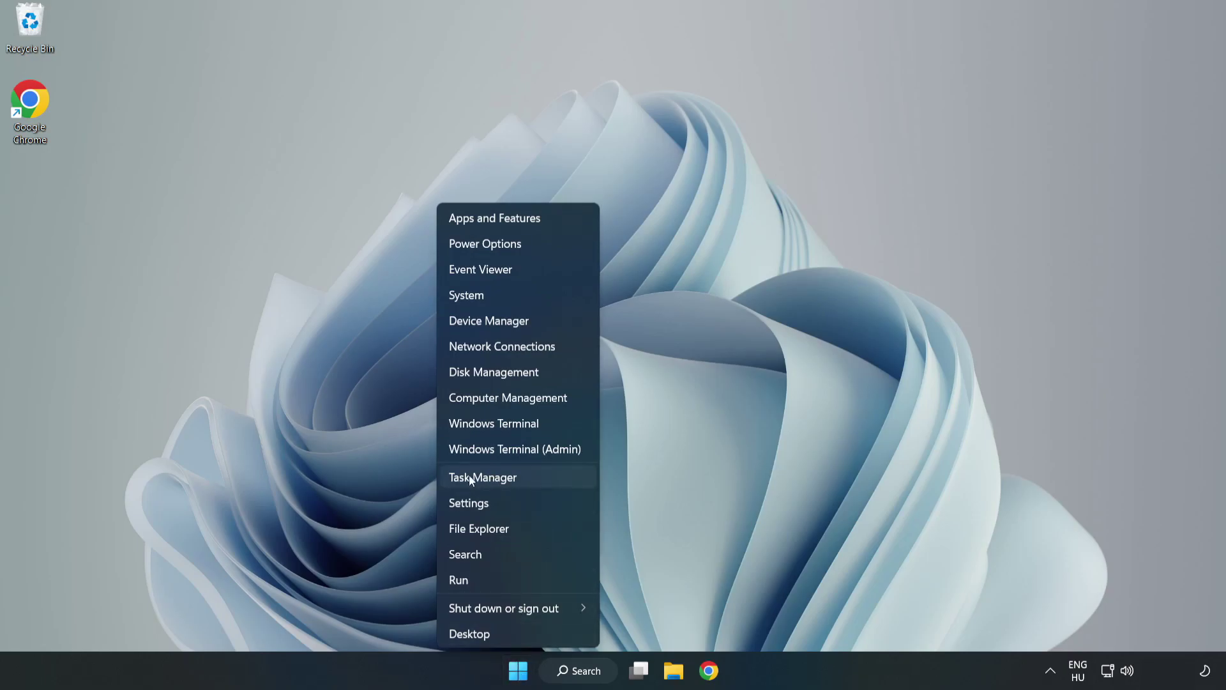
{"action": "left_click", "coordinate": [517, 480]}
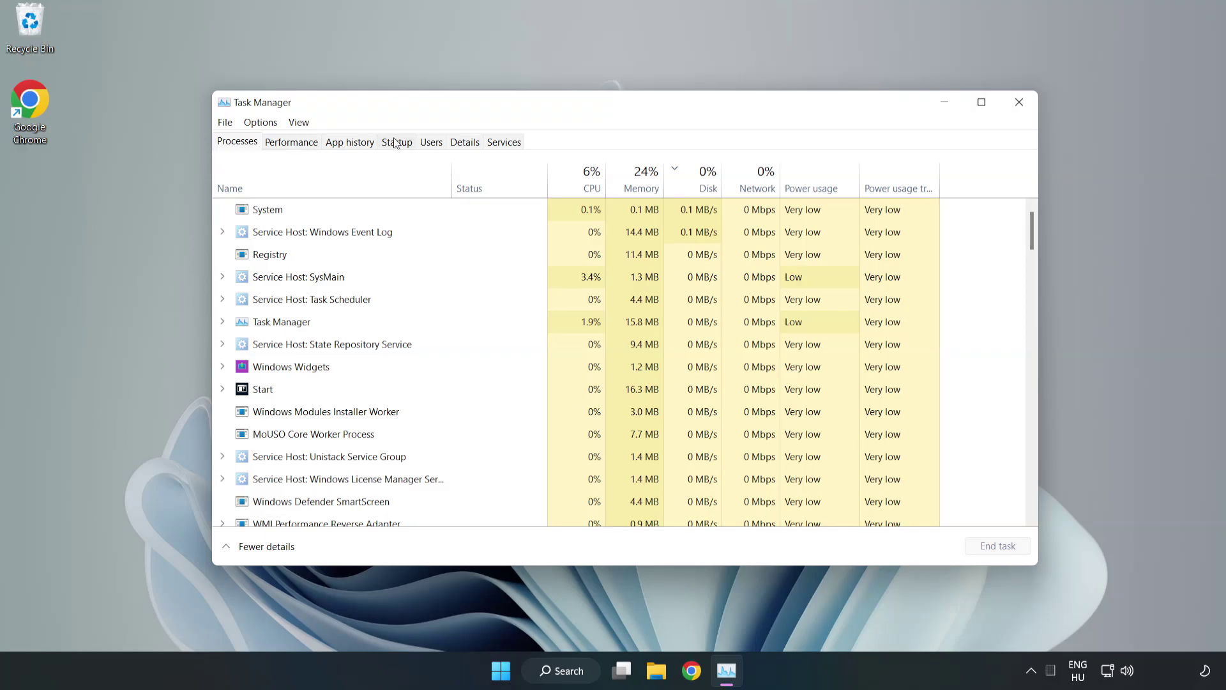
{"action": "left_click", "coordinate": [398, 146]}
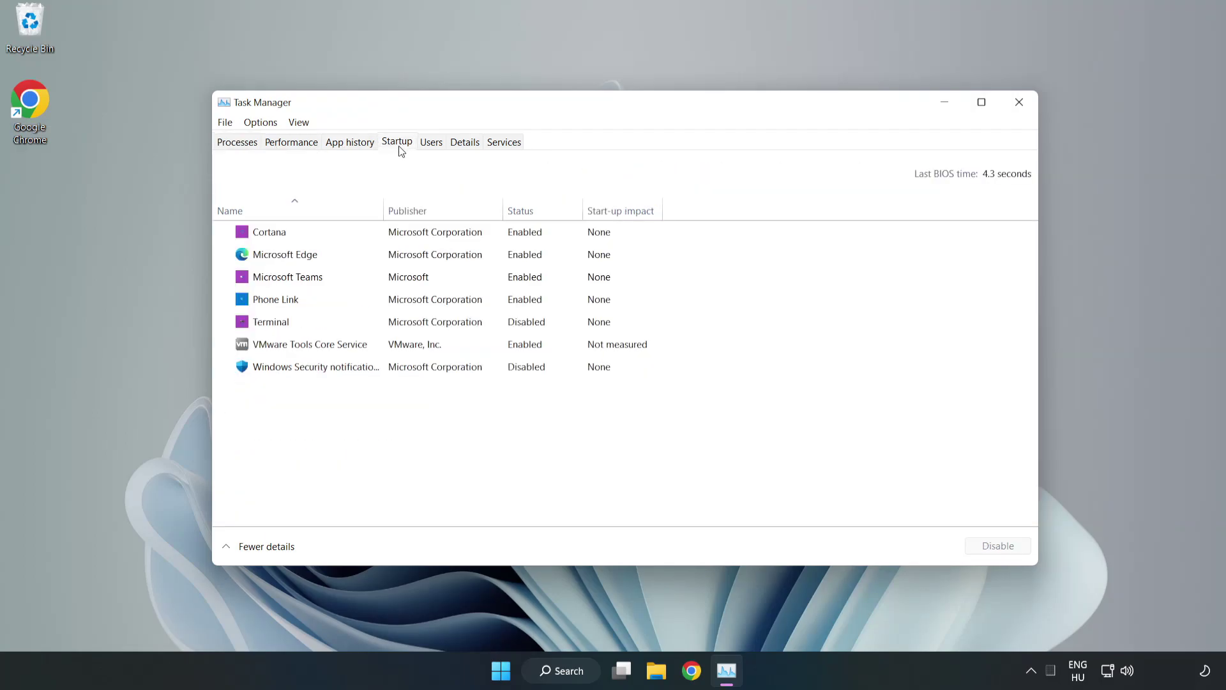
Disable Cortana, Microsoft Edge, Microsoft Teams and Phone Link at startup, then close Task Manager
{"action": "left_click", "coordinate": [423, 241]}
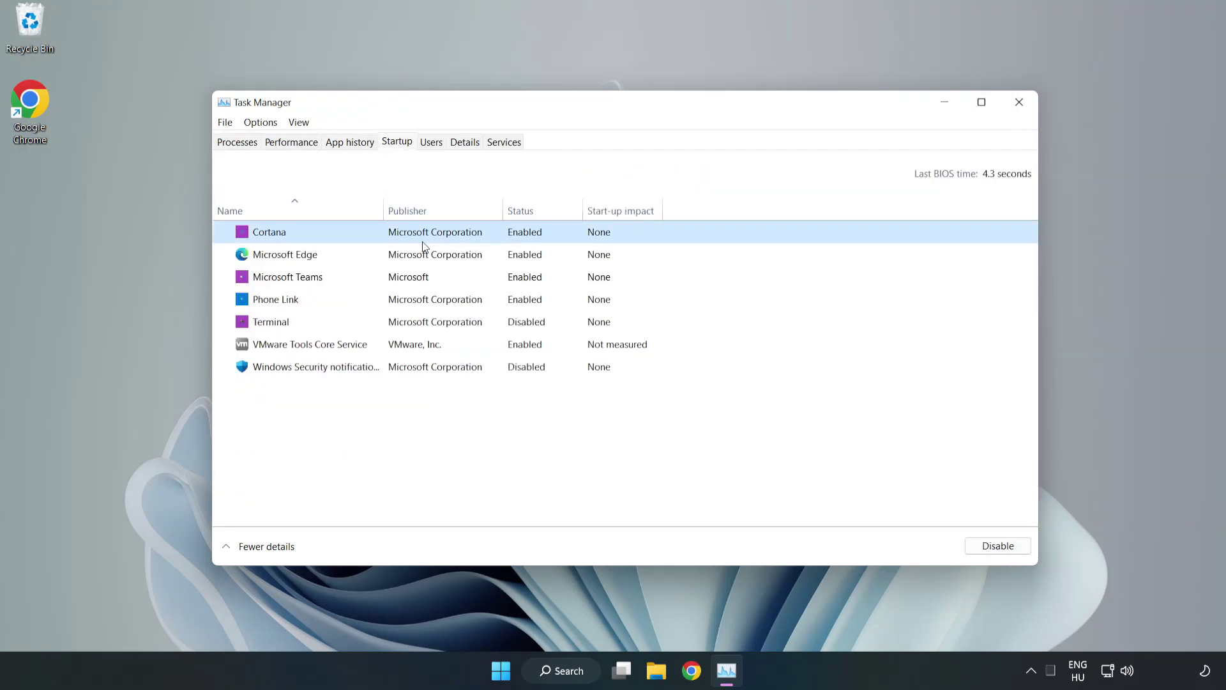
{"action": "left_click", "coordinate": [991, 546]}
{"action": "left_click", "coordinate": [533, 254]}
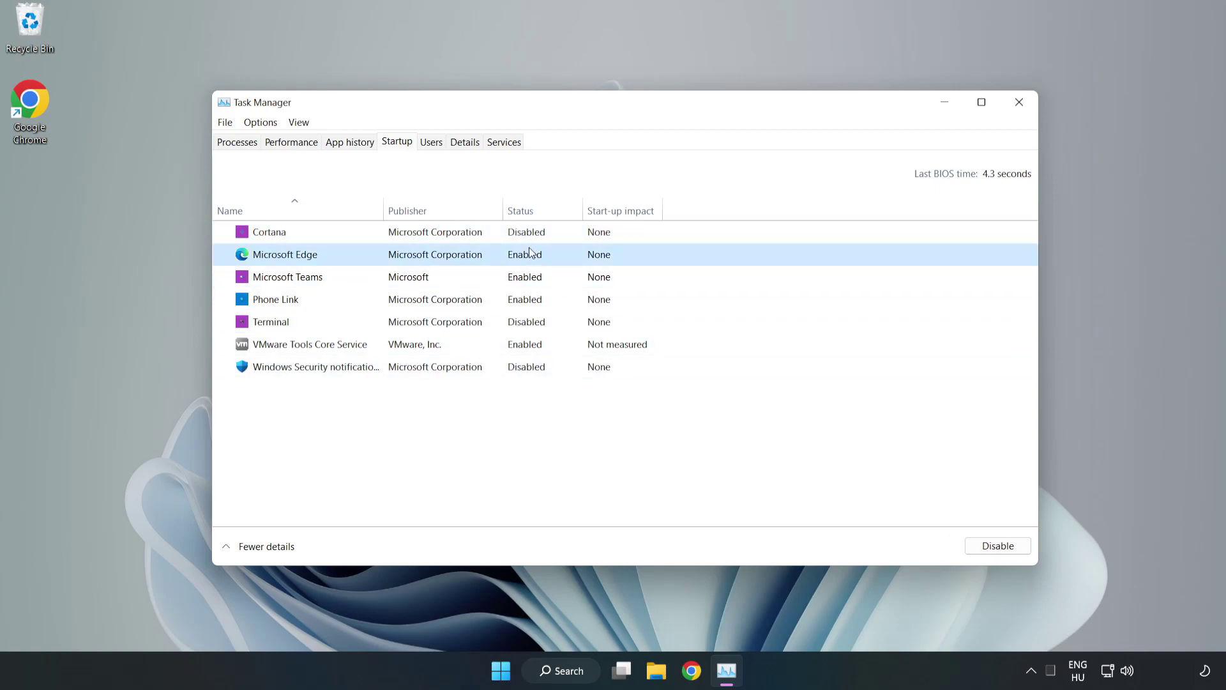
{"action": "left_click", "coordinate": [983, 544]}
{"action": "left_click", "coordinate": [485, 276]}
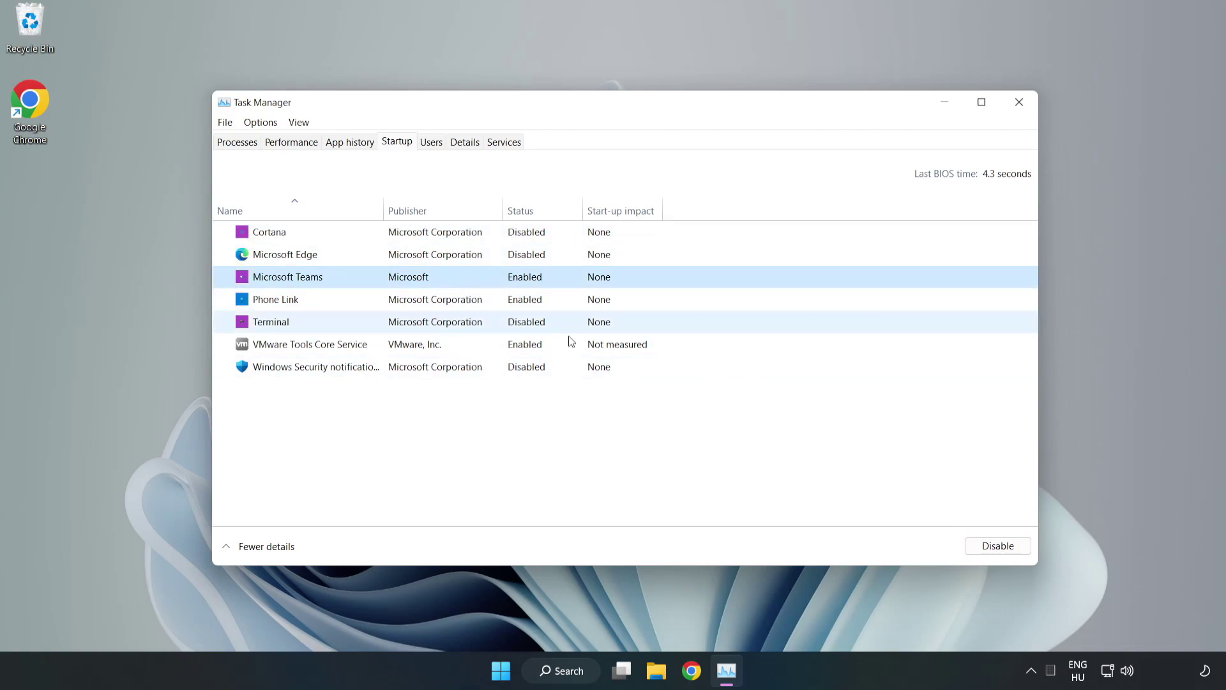
{"action": "left_click", "coordinate": [991, 547]}
{"action": "left_click", "coordinate": [407, 300]}
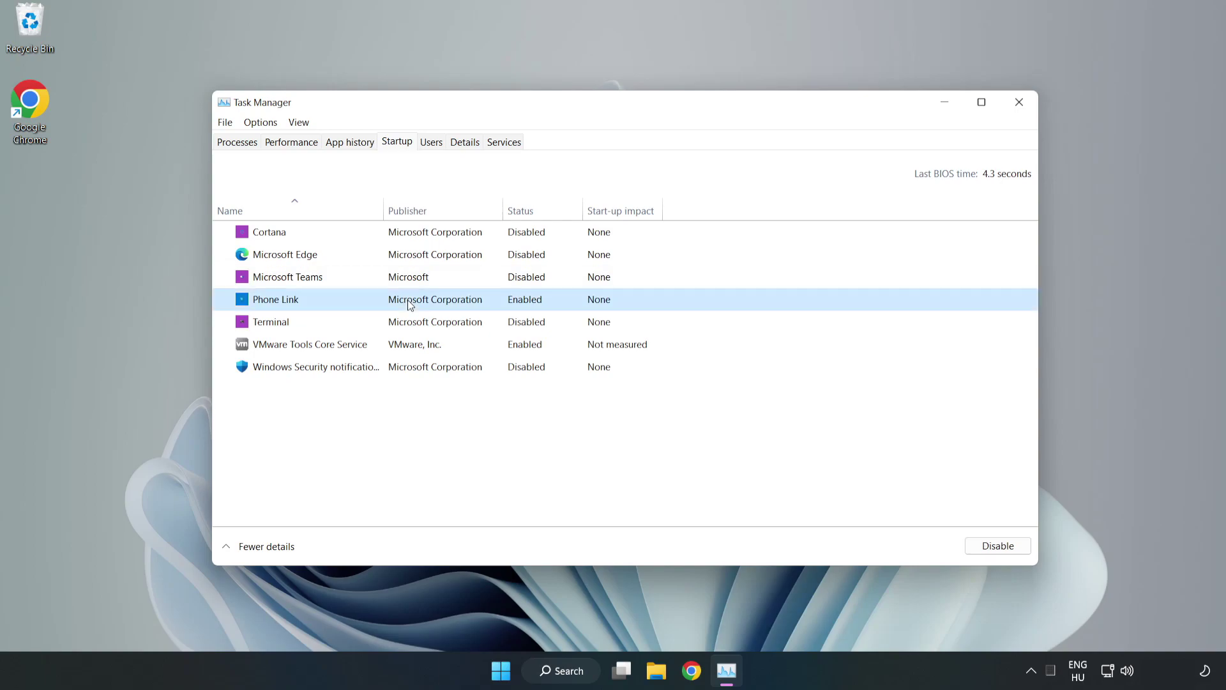
{"action": "left_click", "coordinate": [1022, 550]}
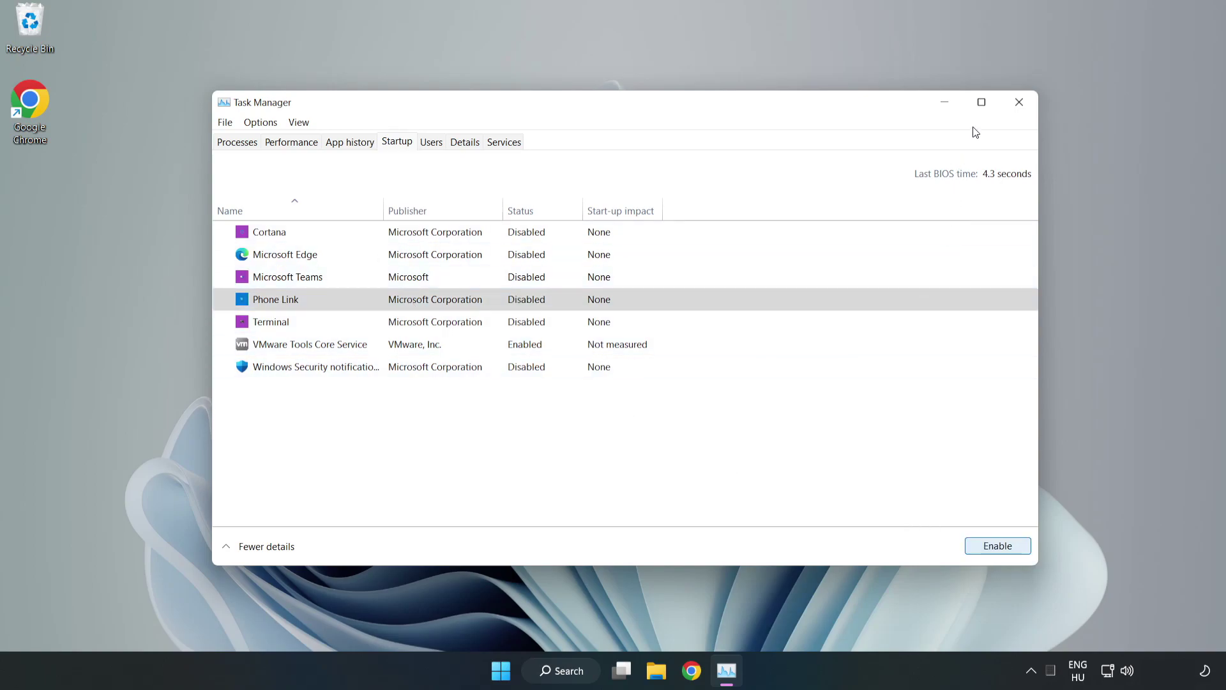
{"action": "left_click", "coordinate": [1020, 104]}
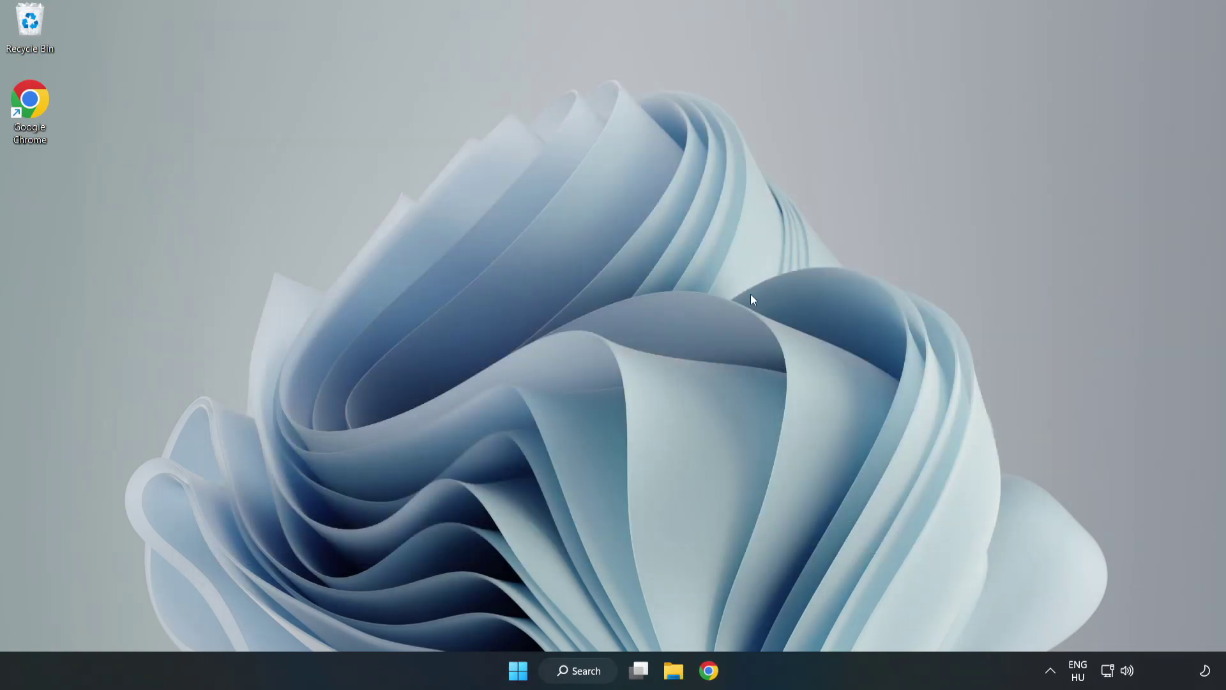
Download the DirectX End-User Runtime Web Installer (dxwebsetup.exe) in Chrome and open it
{"action": "left_click", "coordinate": [708, 672]}
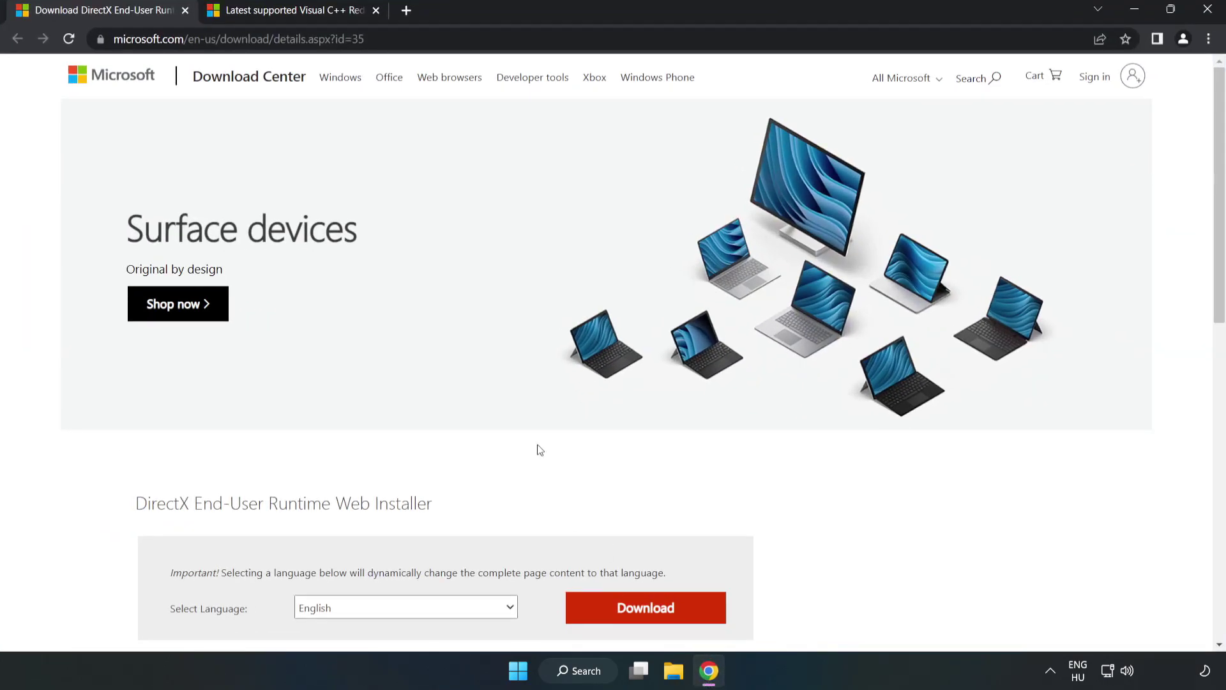
{"action": "left_click", "coordinate": [209, 38]}
{"action": "key", "text": "End"}
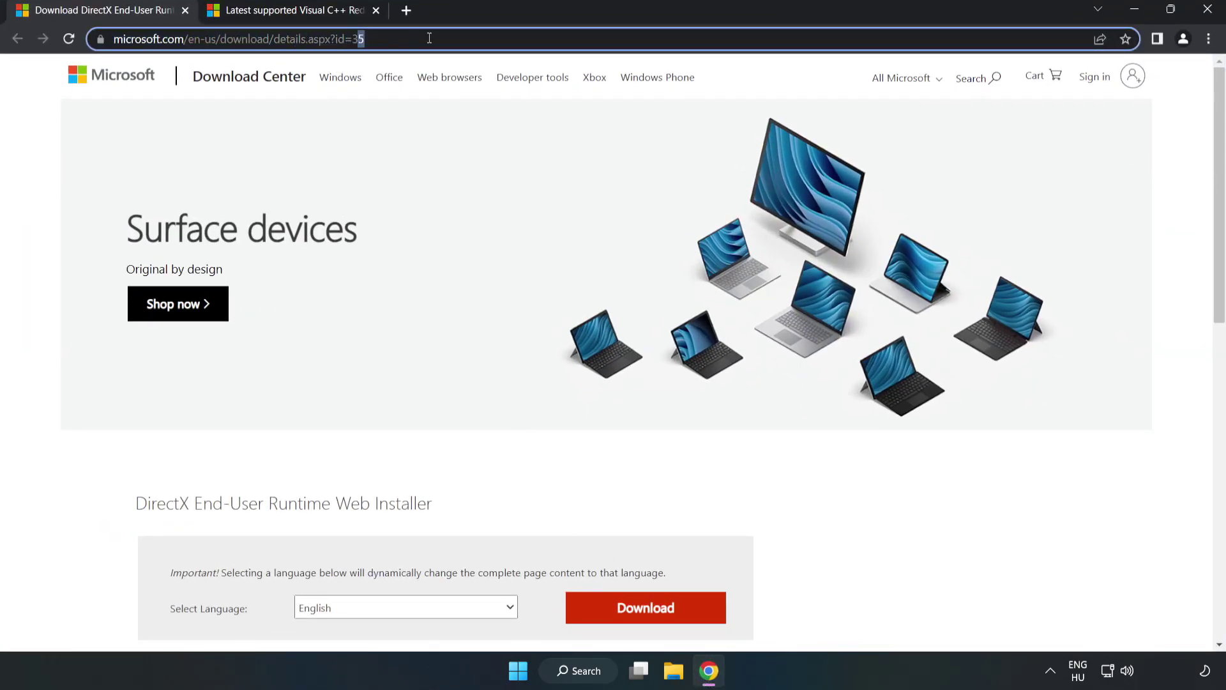
{"action": "left_click", "coordinate": [51, 146]}
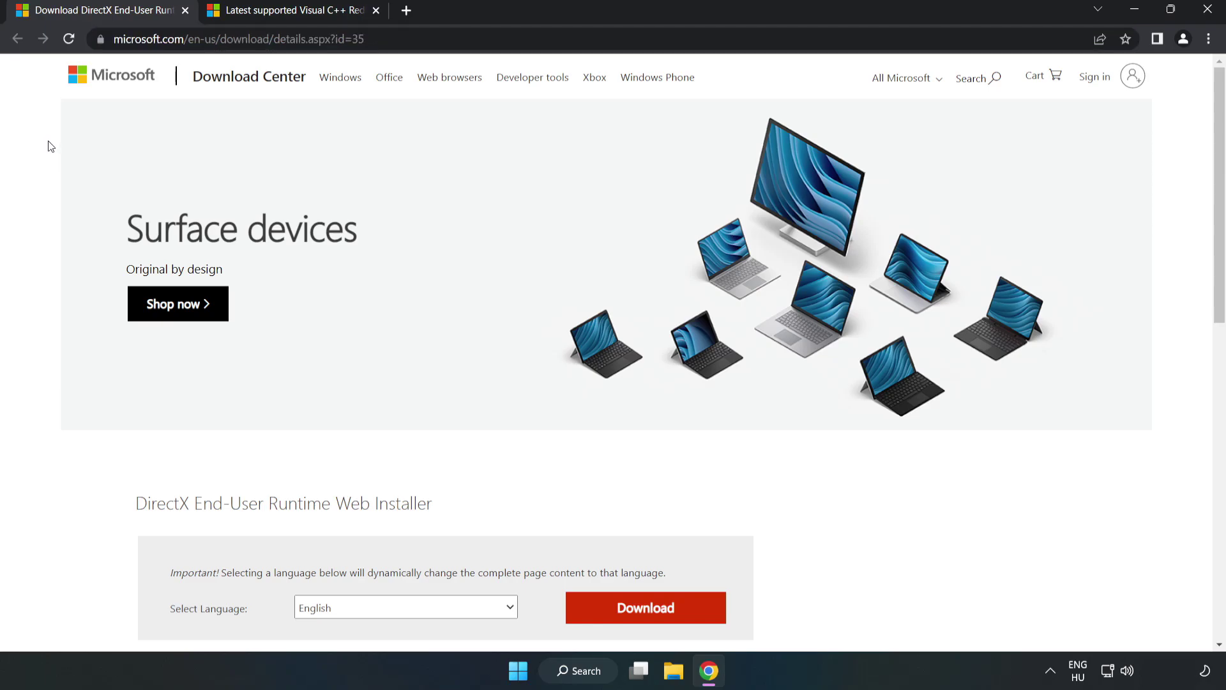
{"action": "scroll", "coordinate": [51, 146], "scroll_direction": "down", "scroll_amount": 3}
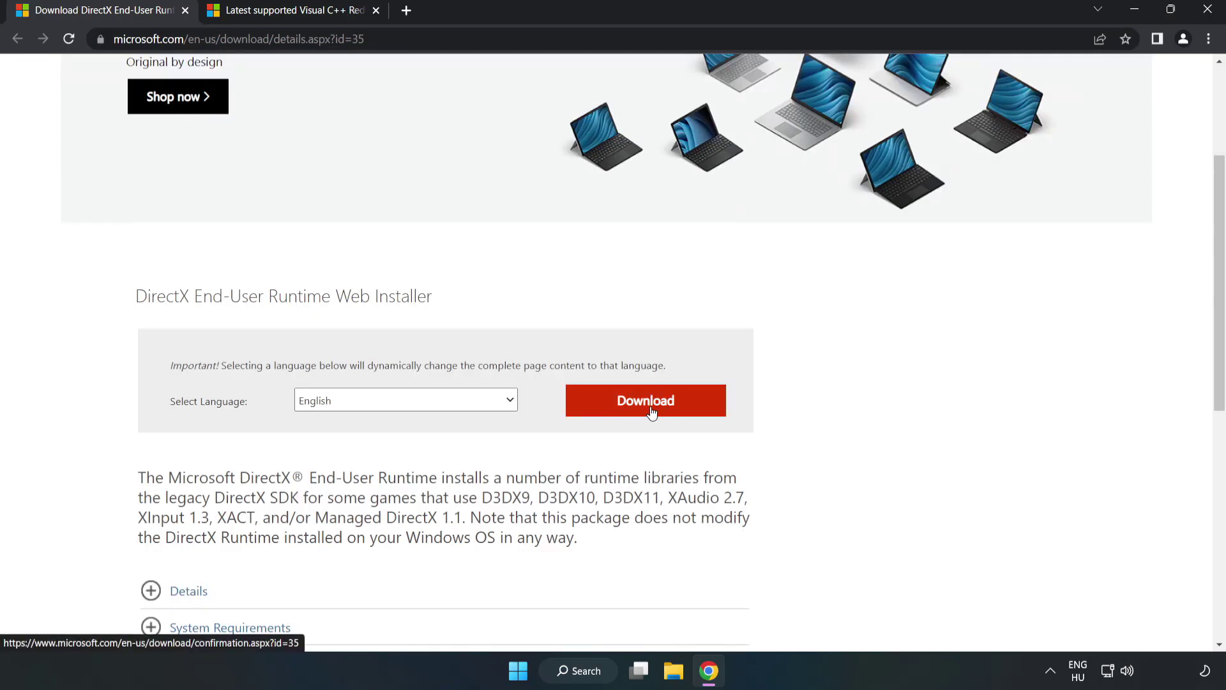
{"action": "left_click", "coordinate": [651, 411]}
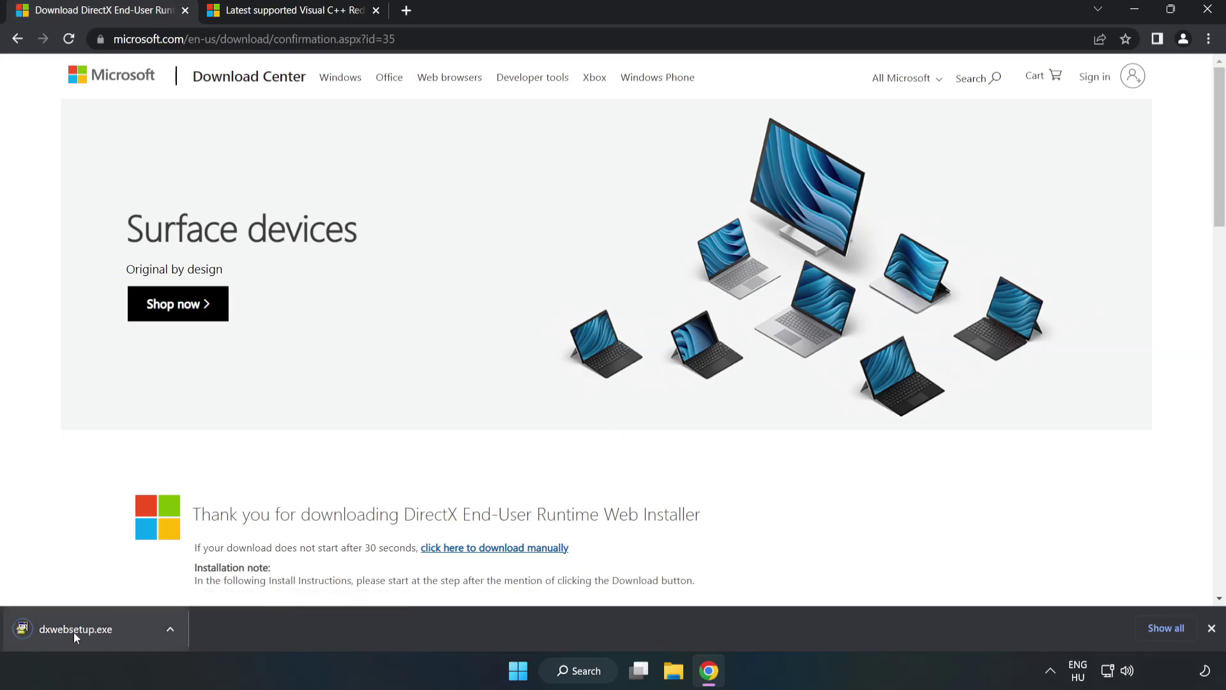
{"action": "left_click", "coordinate": [90, 630]}
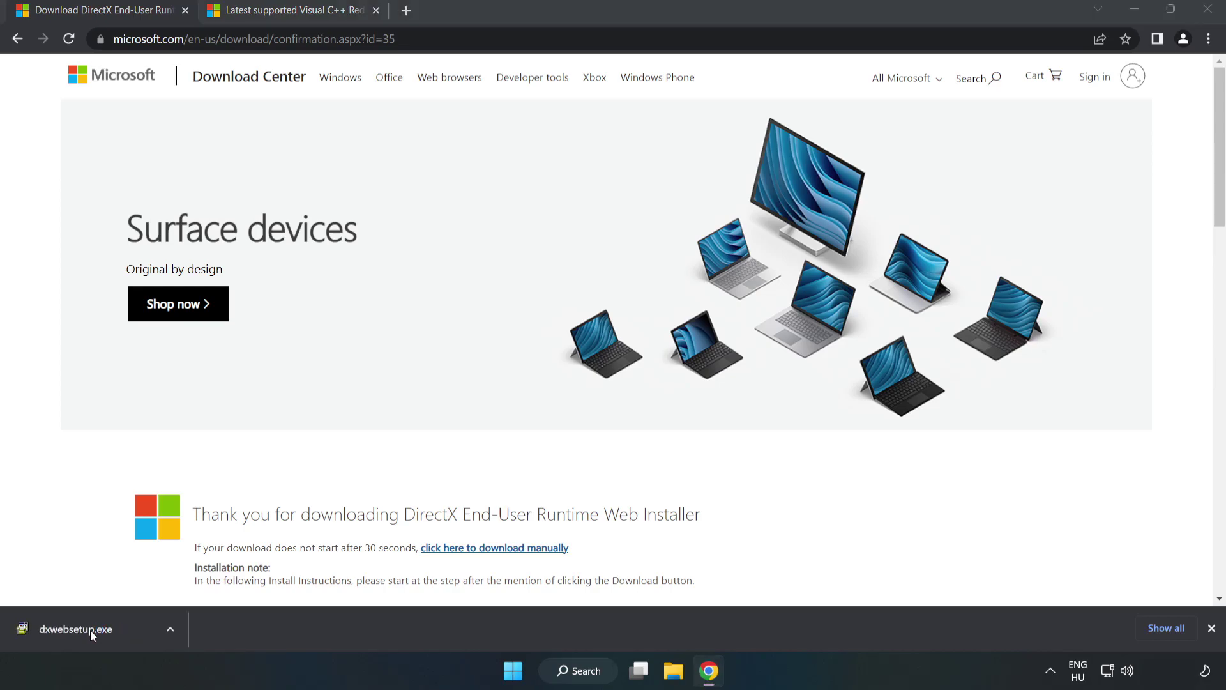
Accept the DirectX license, skip the Bing Bar, and finish setup after it reports DirectX current
{"action": "left_click_drag", "start_coordinate": [279, 99], "coordinate": [597, 206]}
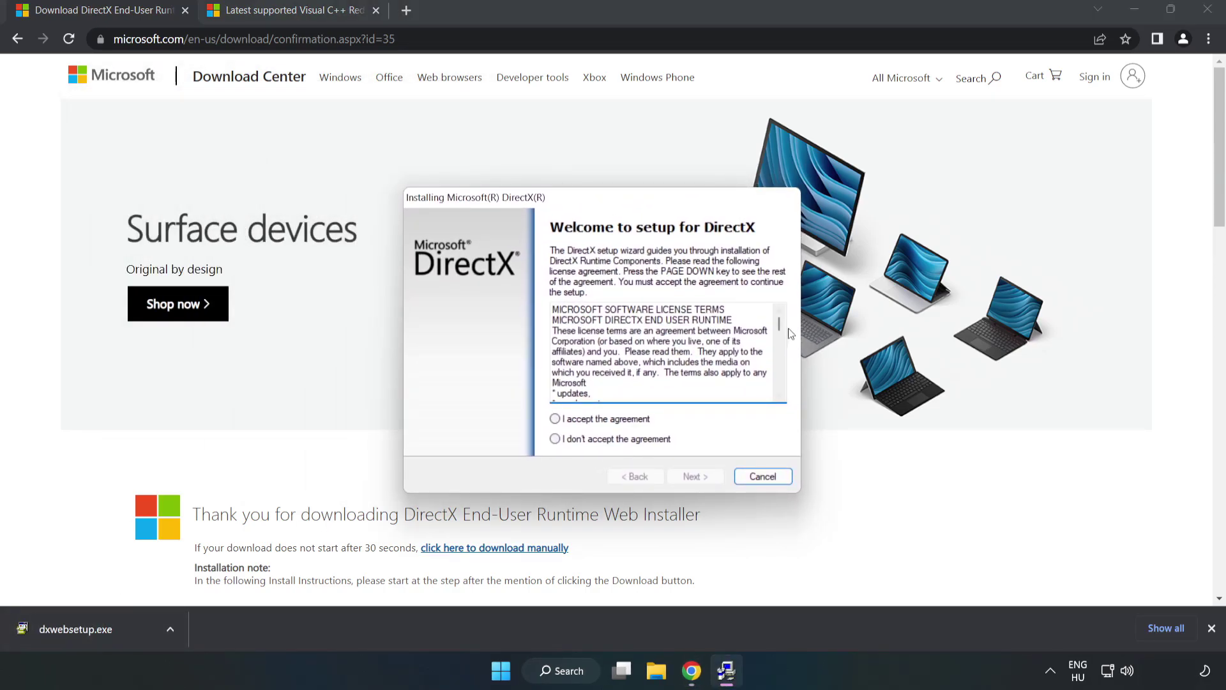
{"action": "left_click_drag", "start_coordinate": [781, 326], "coordinate": [771, 394]}
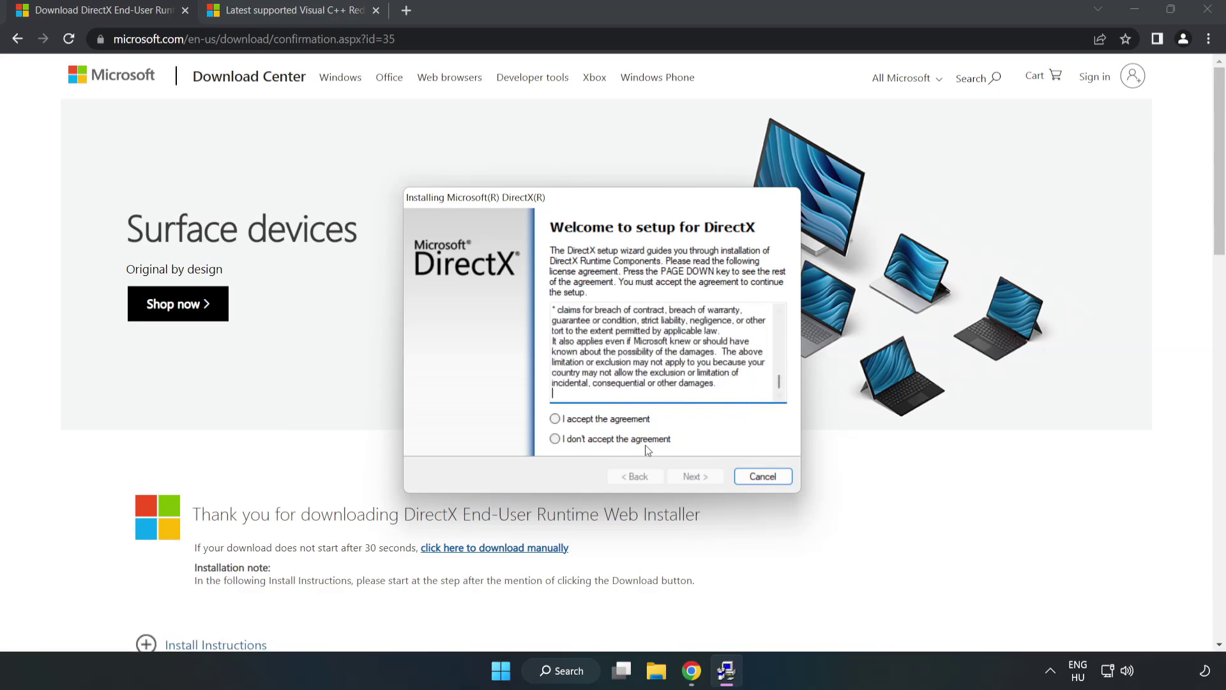
{"action": "left_click", "coordinate": [565, 420]}
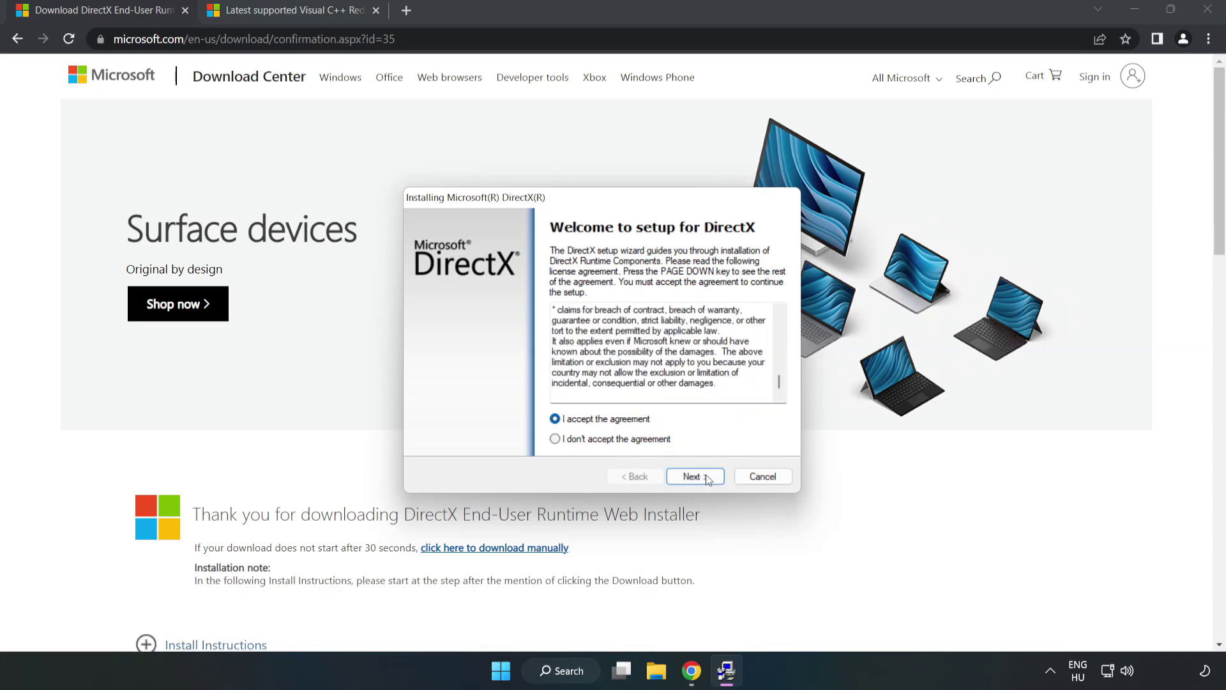
{"action": "left_click", "coordinate": [701, 481]}
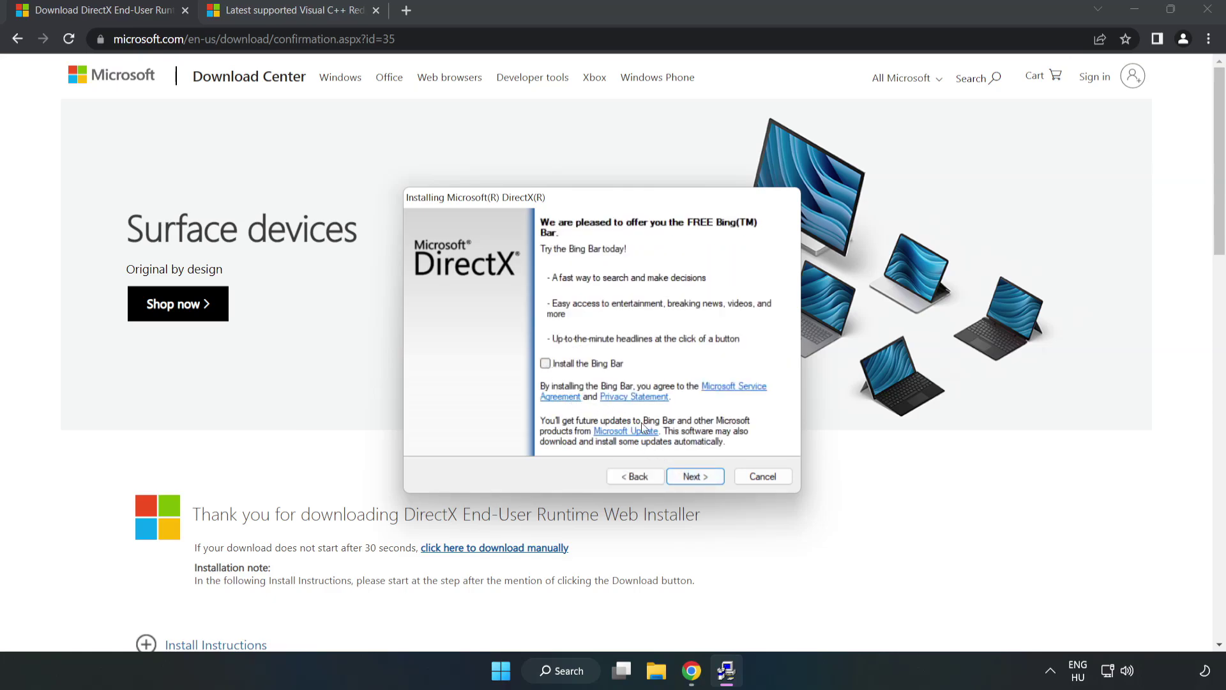
{"action": "left_click", "coordinate": [705, 479]}
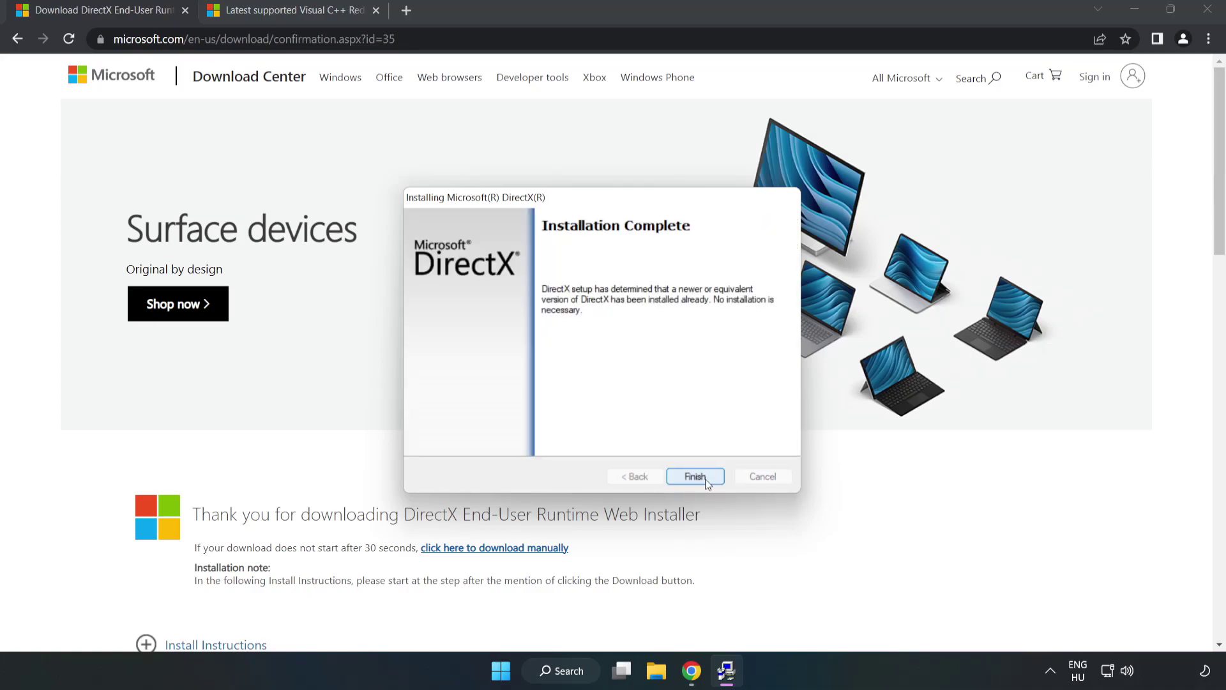
{"action": "left_click", "coordinate": [703, 477]}
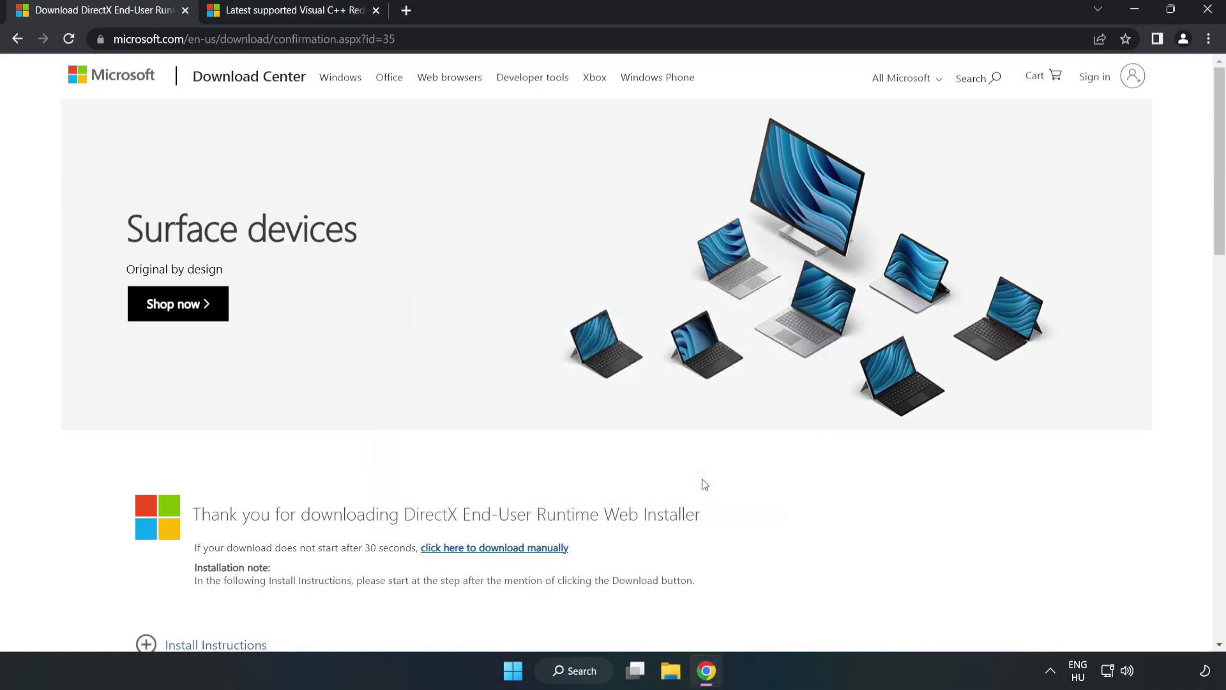
Close the DirectX download tab and scroll the Microsoft Learn article to the redistributable table
{"action": "left_click", "coordinate": [186, 15]}
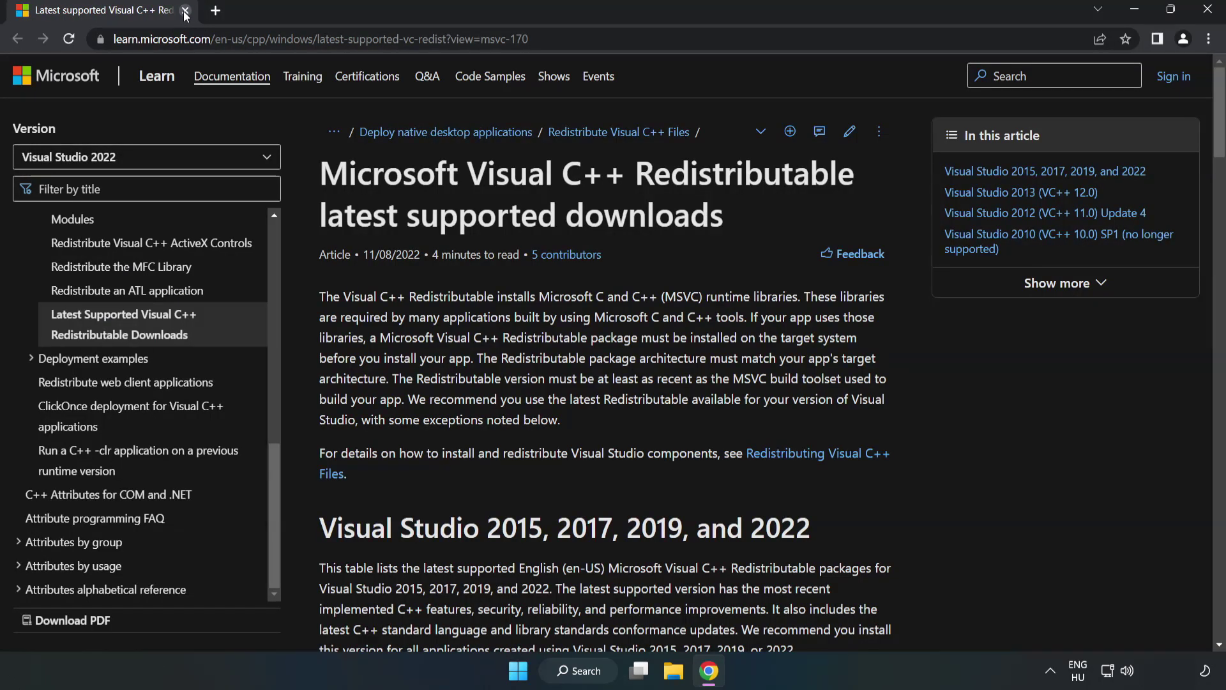
{"action": "left_click", "coordinate": [576, 39]}
{"action": "key", "text": "ctrl+a"}
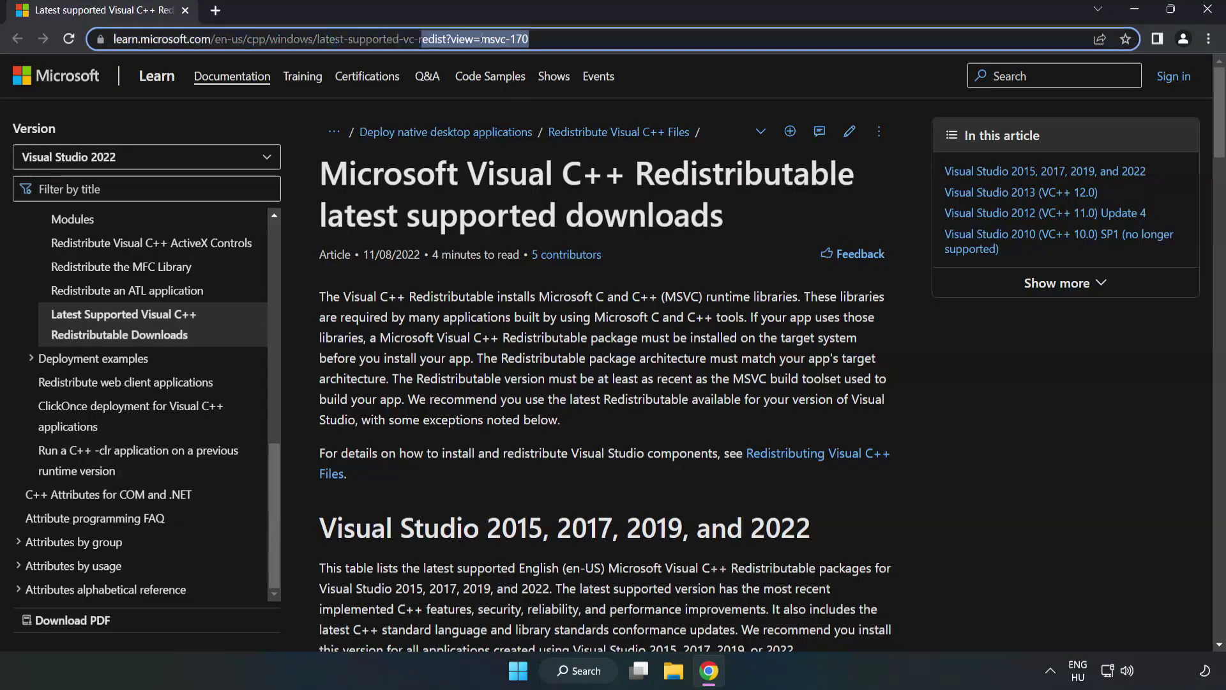
{"action": "key", "text": "End"}
{"action": "left_click", "coordinate": [489, 228]}
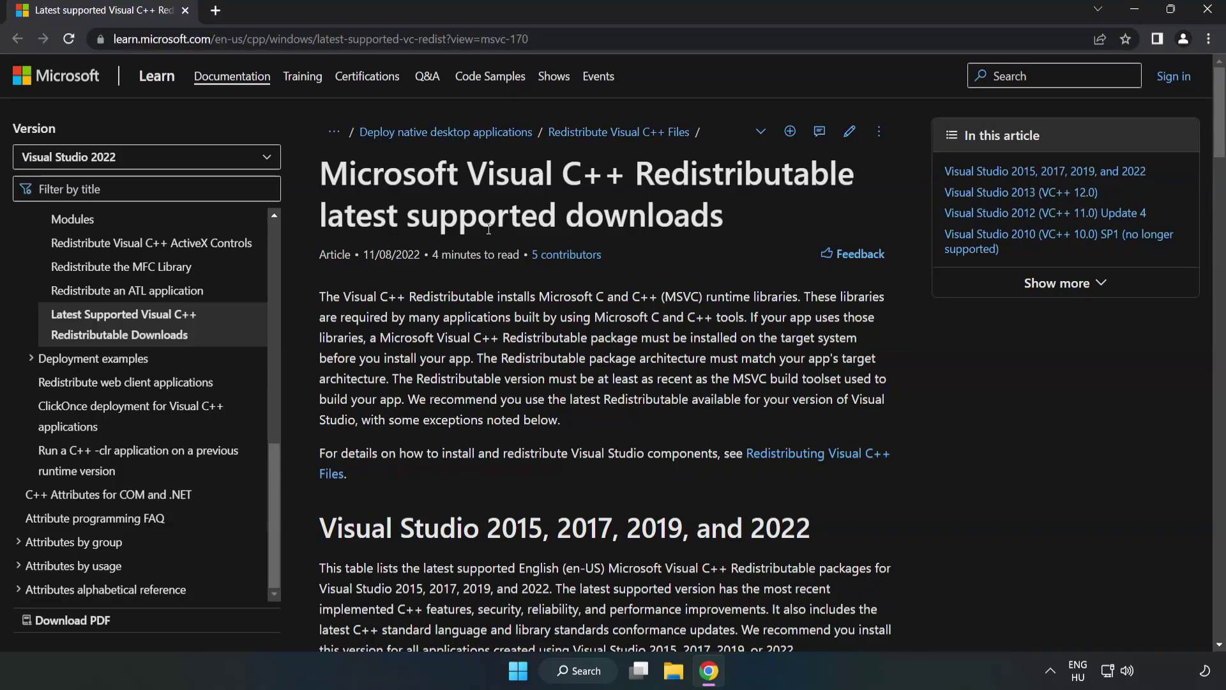
{"action": "scroll", "coordinate": [489, 230], "scroll_direction": "down", "scroll_amount": 3}
{"action": "scroll", "coordinate": [489, 234], "scroll_direction": "down", "scroll_amount": 3}
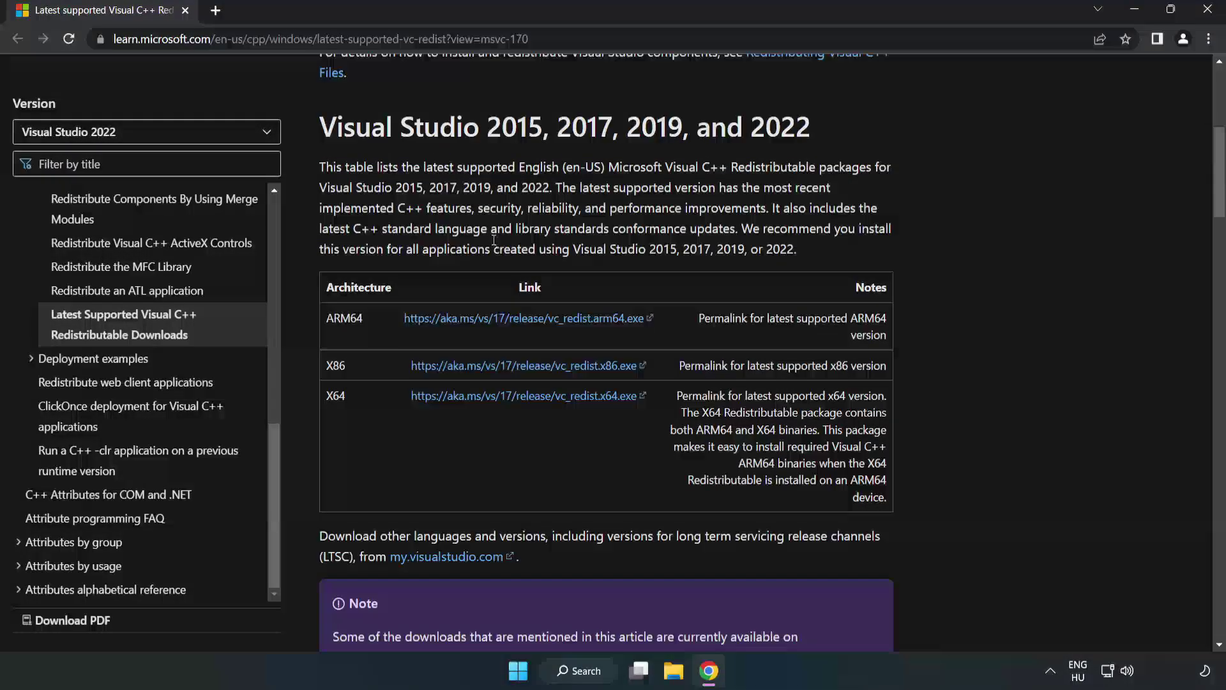
{"action": "scroll", "coordinate": [484, 250], "scroll_direction": "up", "scroll_amount": 1}
{"action": "left_click_drag", "start_coordinate": [319, 127], "coordinate": [811, 139]}
{"action": "left_click", "coordinate": [777, 155]}
Download the ARM64, x86 and x64 VC++ redistributables and run VC_redist.arm64.exe
{"action": "left_click", "coordinate": [493, 321]}
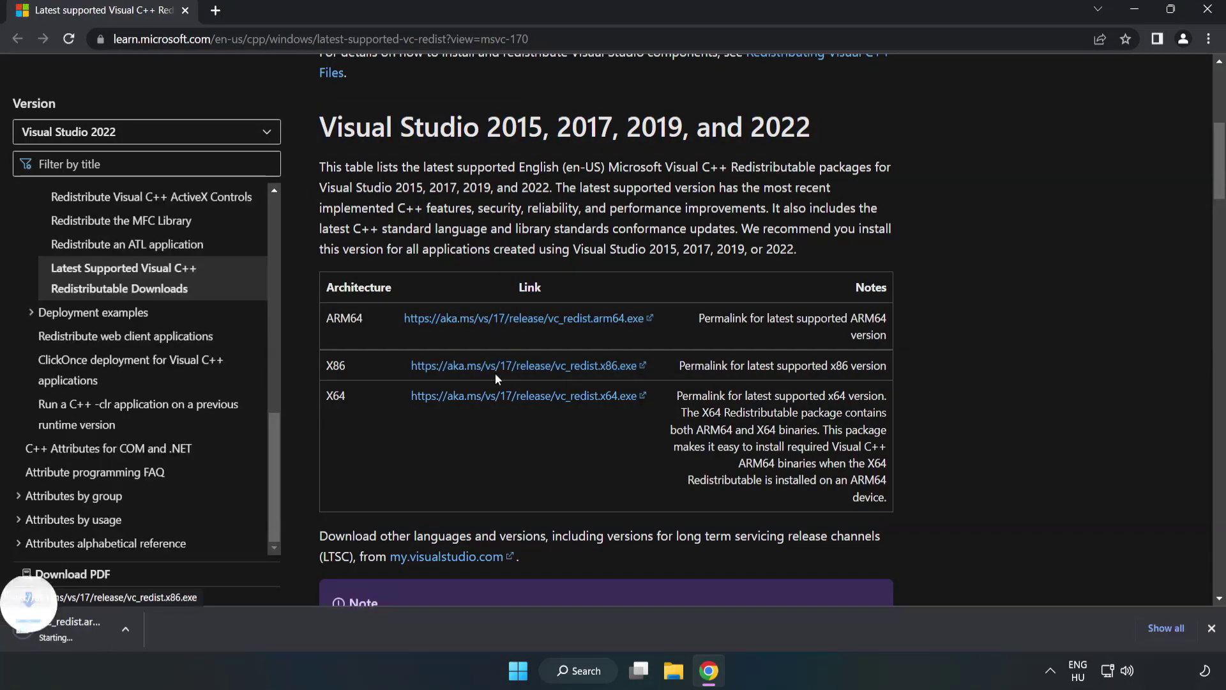
{"action": "left_click", "coordinate": [499, 376]}
{"action": "left_click", "coordinate": [512, 396]}
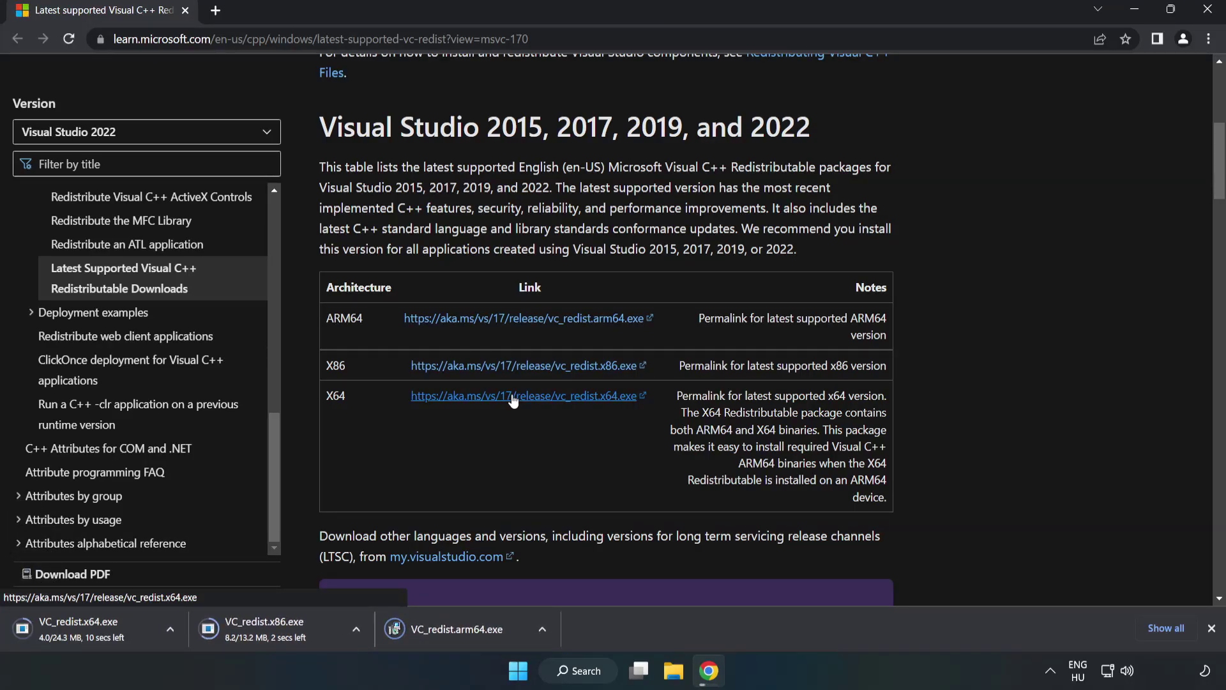
{"action": "left_click", "coordinate": [467, 630]}
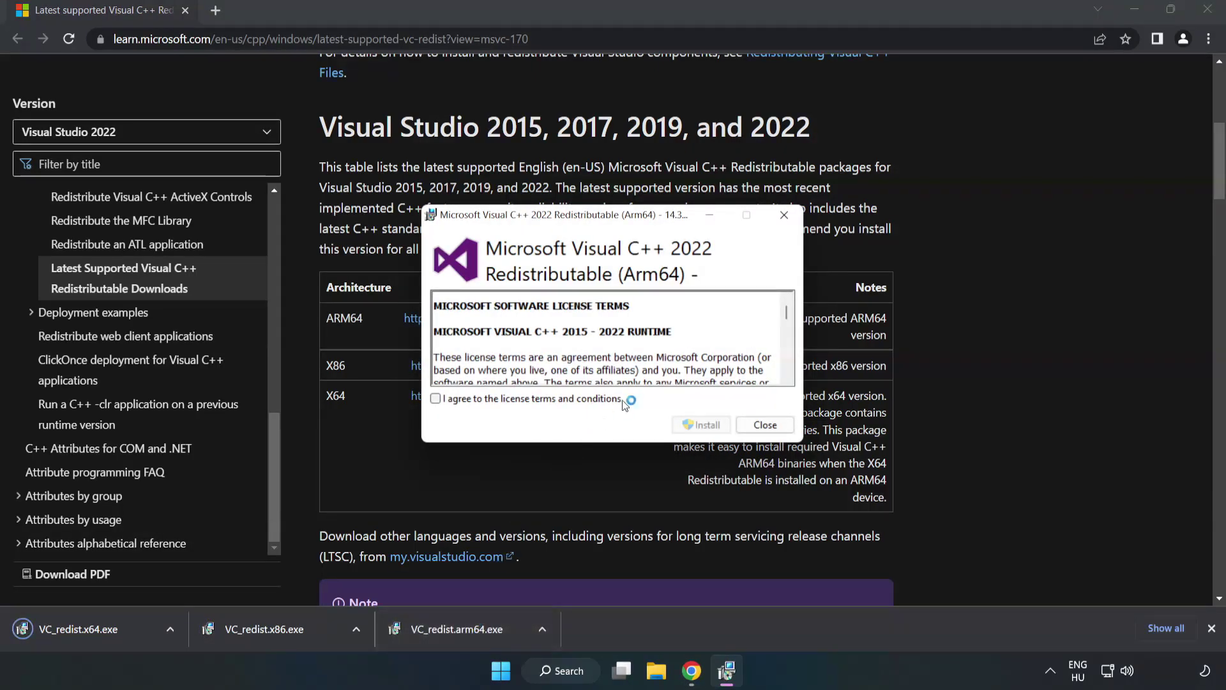
Agree to the ARM64 redistributable license, attempt the install, and dismiss the unsupported failure
{"action": "left_click_drag", "start_coordinate": [787, 311], "coordinate": [787, 366]}
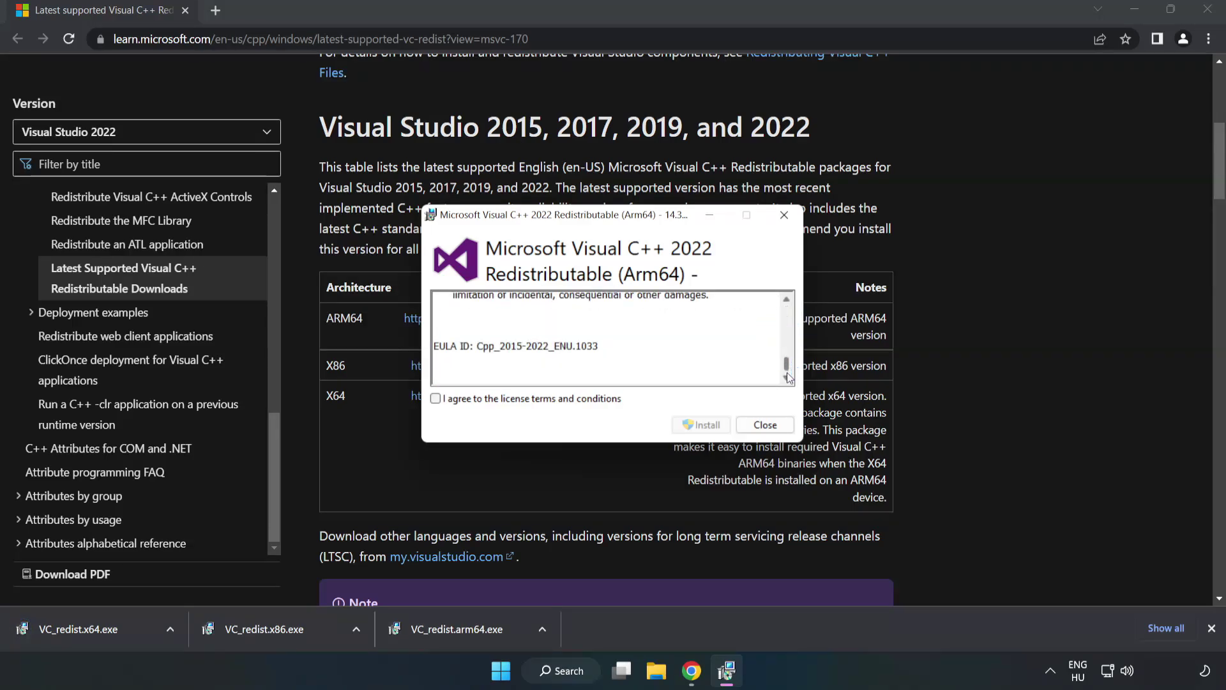
{"action": "left_click", "coordinate": [435, 399]}
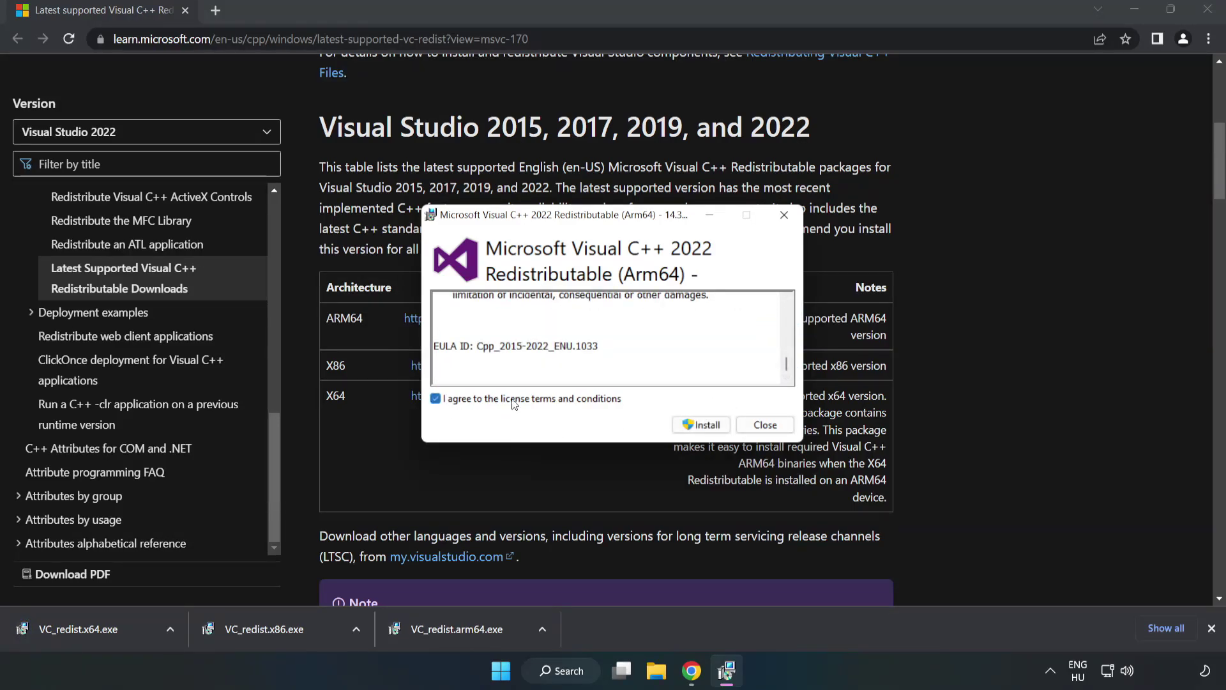
{"action": "left_click", "coordinate": [702, 425]}
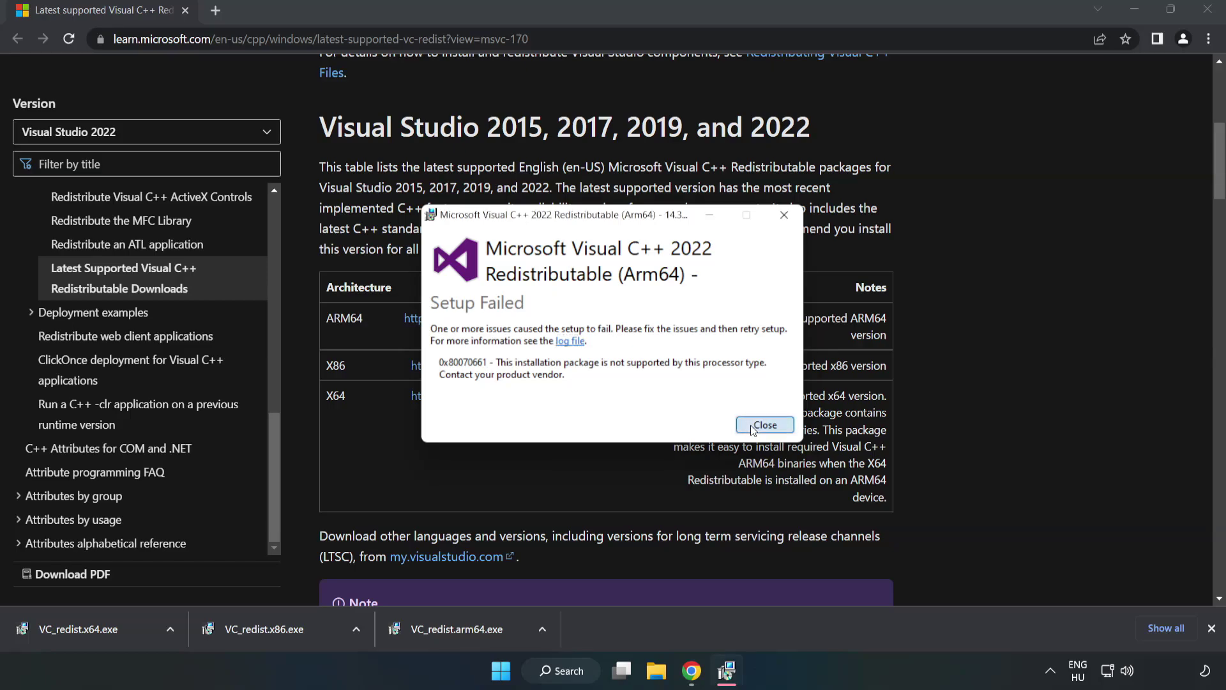
{"action": "left_click", "coordinate": [765, 425]}
Install the x86 Visual C++ 2015–2022 redistributable after agreeing to its license
{"action": "left_click", "coordinate": [270, 626]}
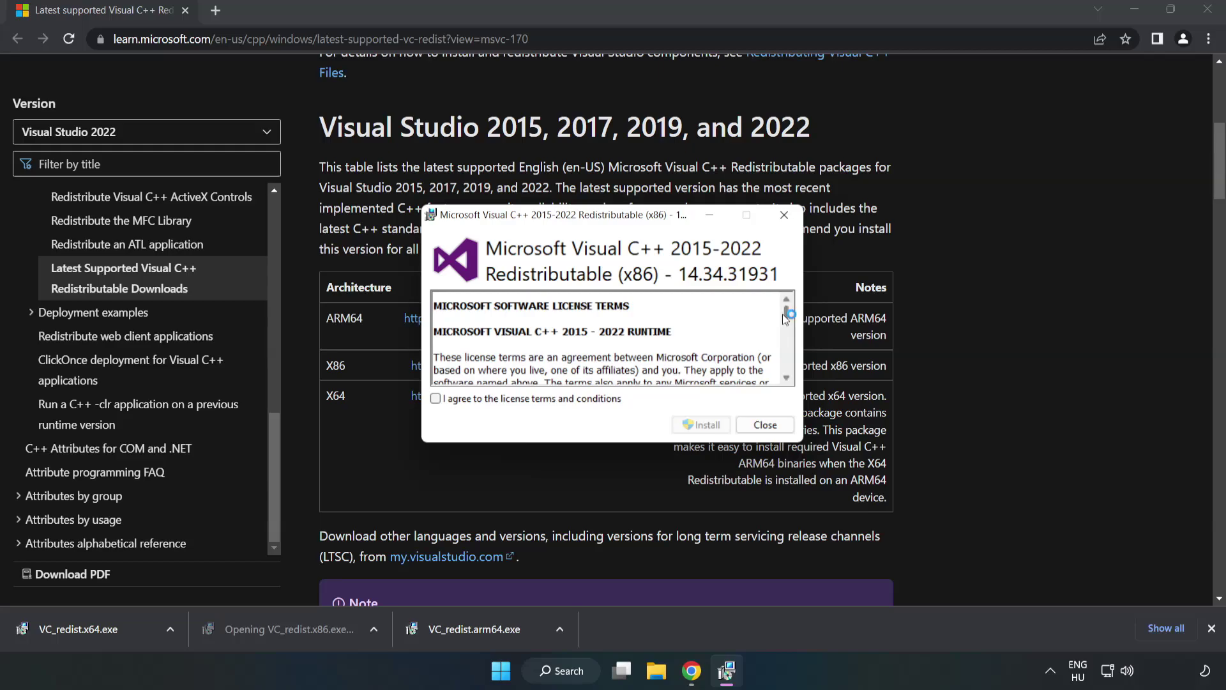
{"action": "left_click_drag", "start_coordinate": [786, 312], "coordinate": [787, 381]}
{"action": "left_click", "coordinate": [435, 398]}
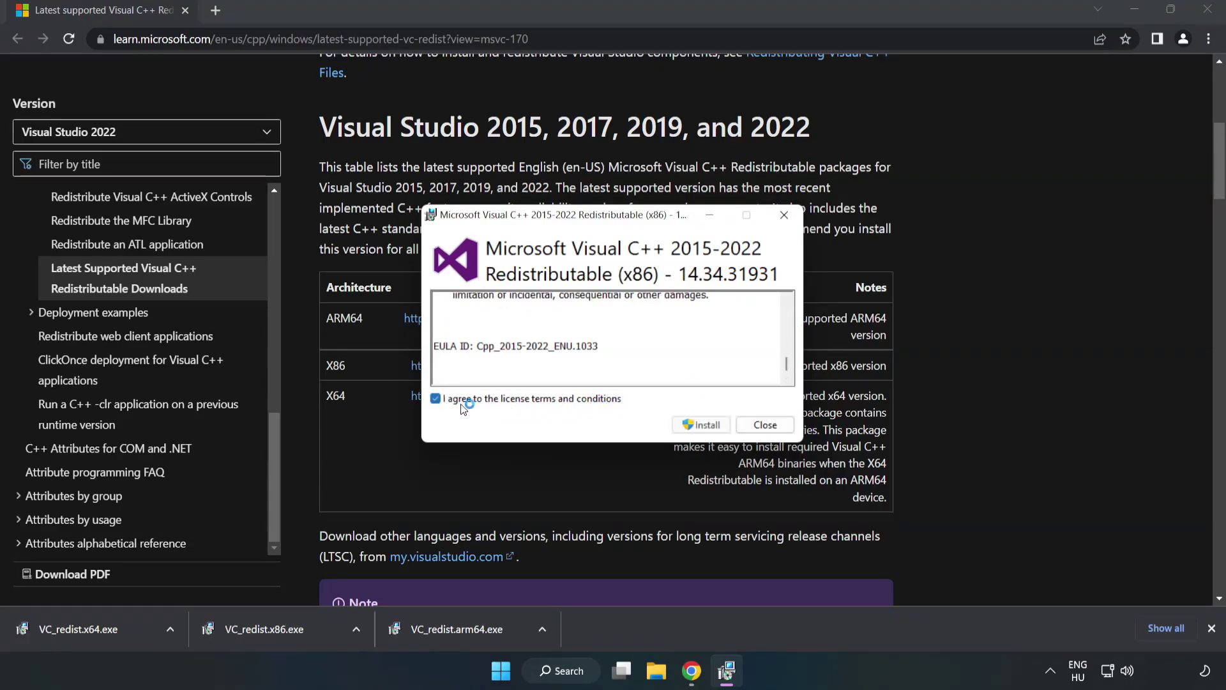
{"action": "left_click", "coordinate": [696, 427]}
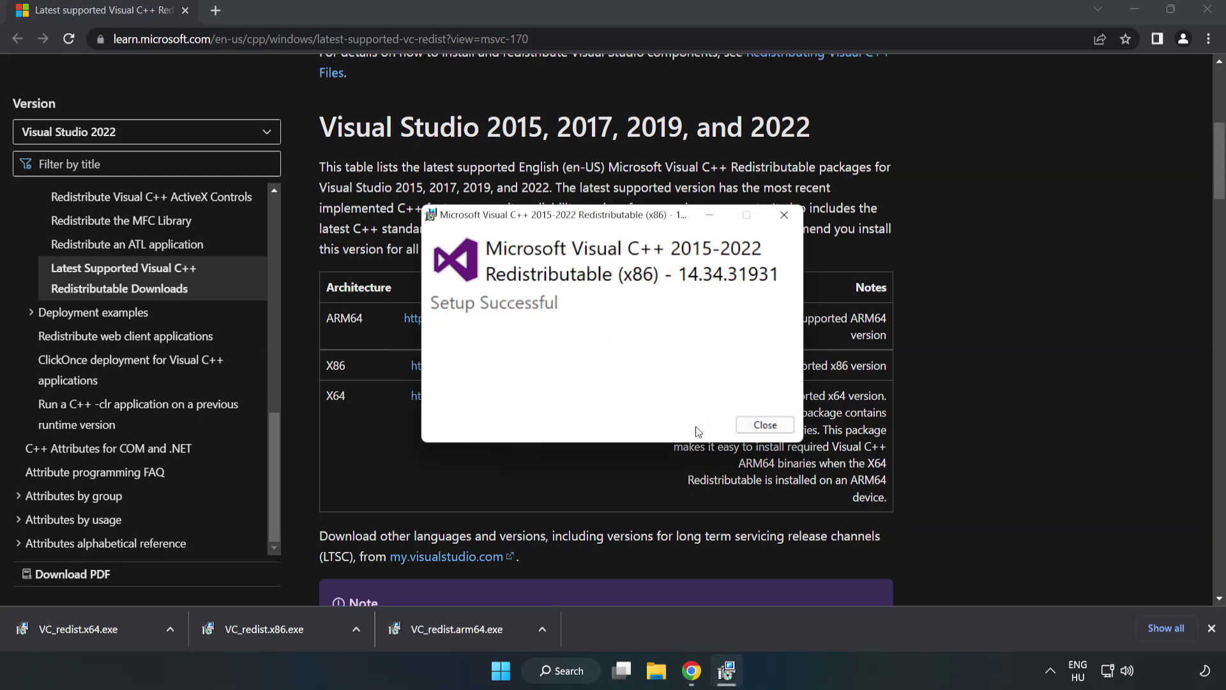
{"action": "left_click", "coordinate": [765, 426]}
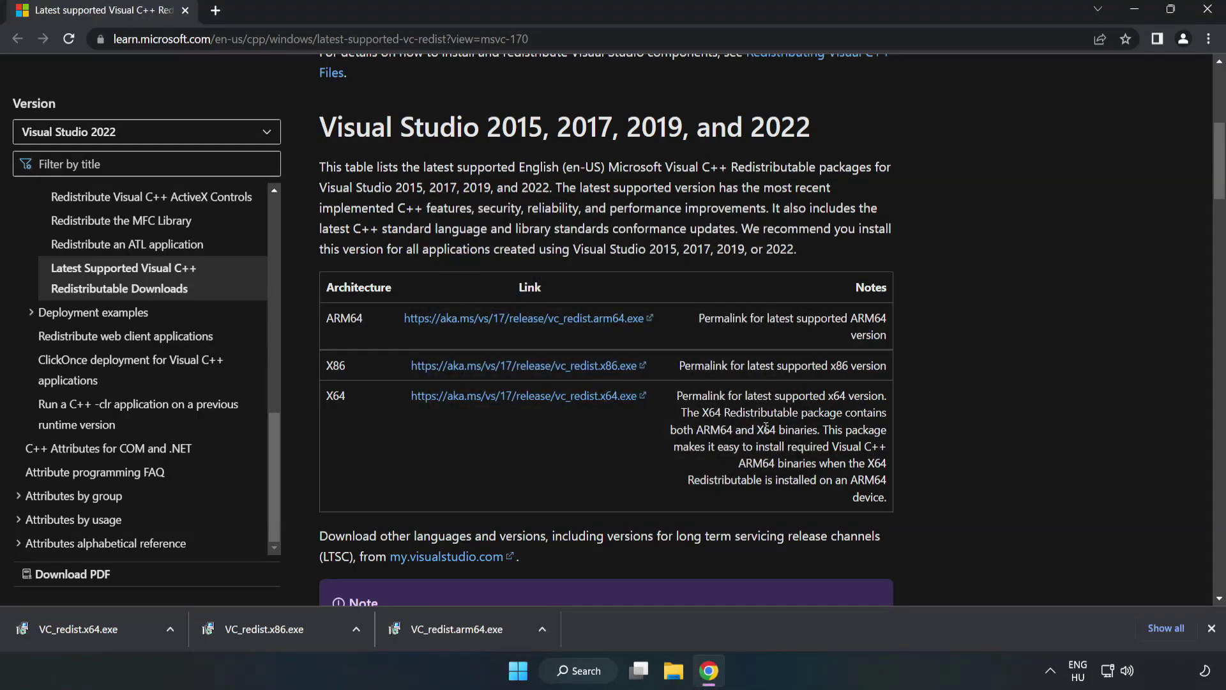
Install the x64 Visual C++ 2015–2022 redistributable (14.34.31931) after agreeing to its license
{"action": "left_click", "coordinate": [66, 624]}
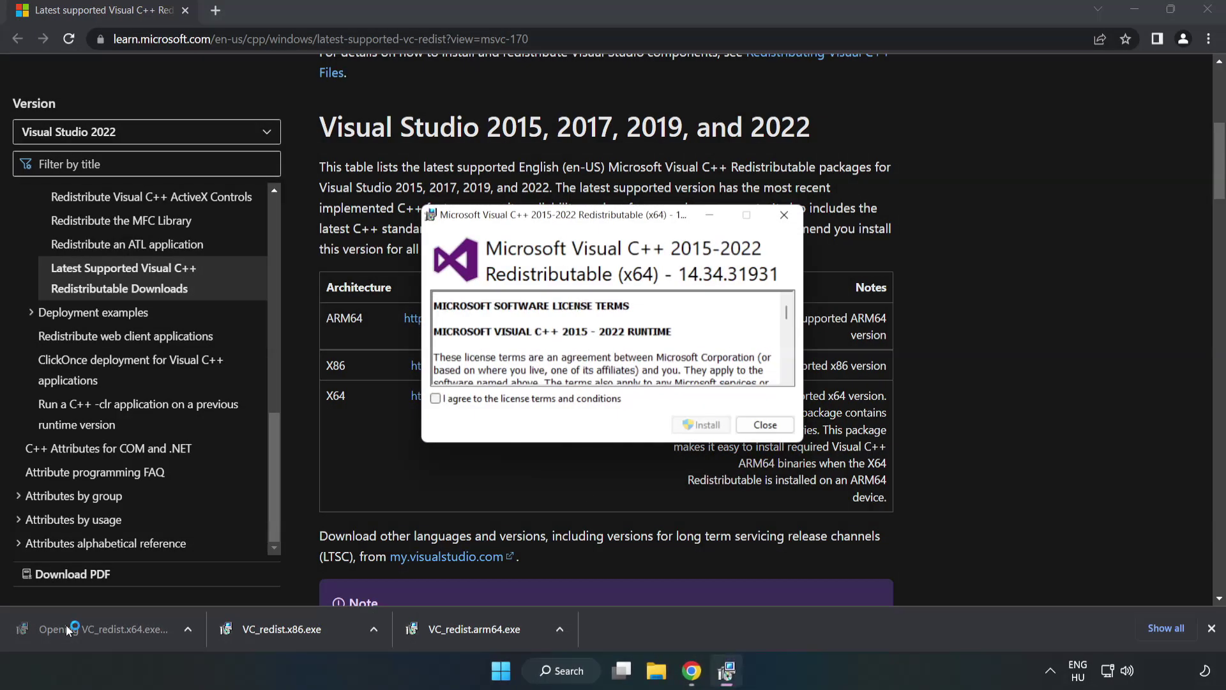
{"action": "left_click_drag", "start_coordinate": [787, 316], "coordinate": [788, 373]}
{"action": "left_click", "coordinate": [436, 398]}
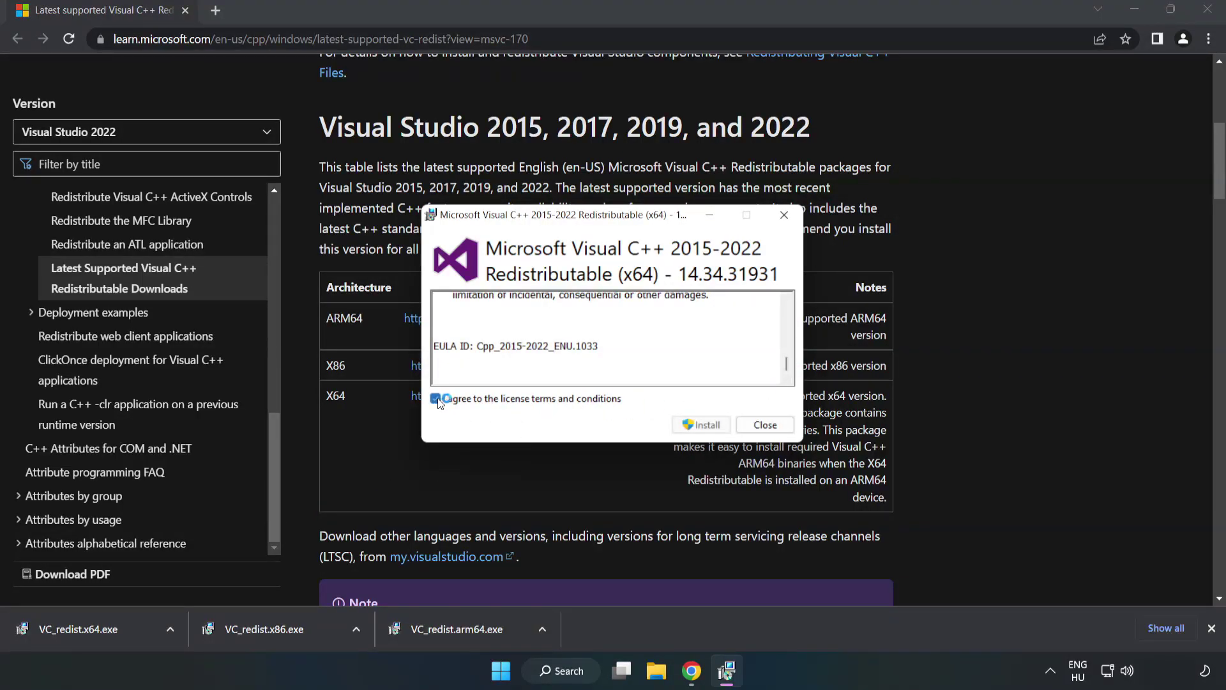
{"action": "left_click", "coordinate": [698, 425]}
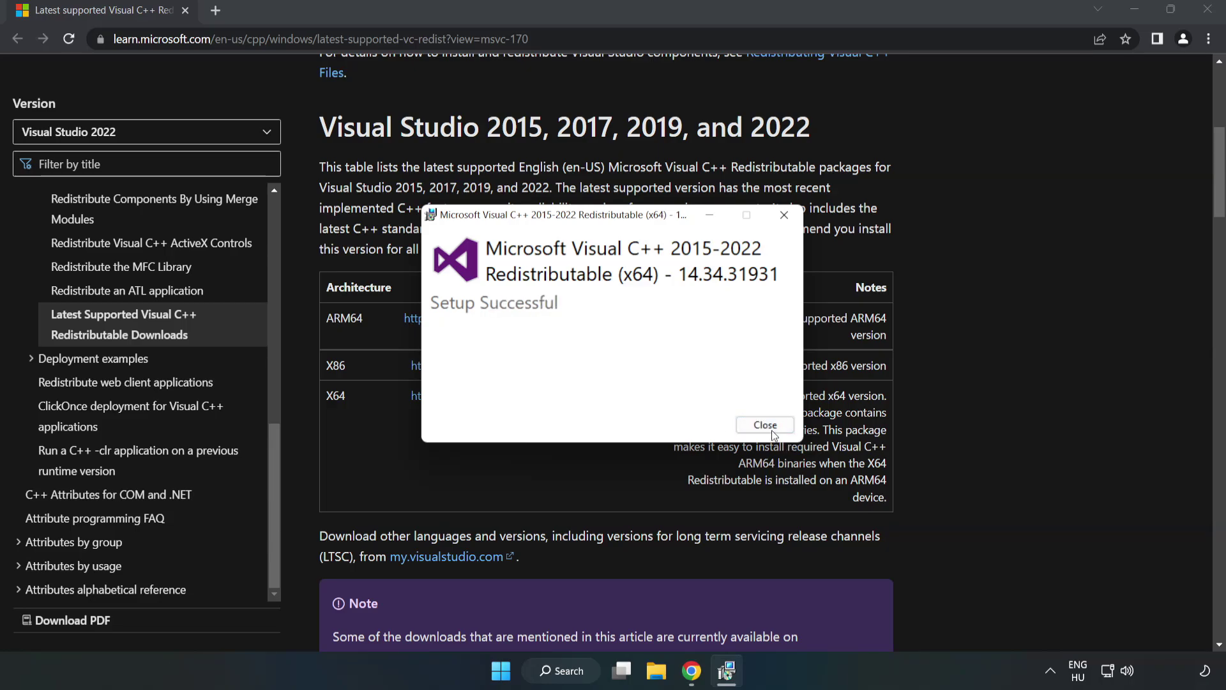
{"action": "left_click", "coordinate": [766, 426]}
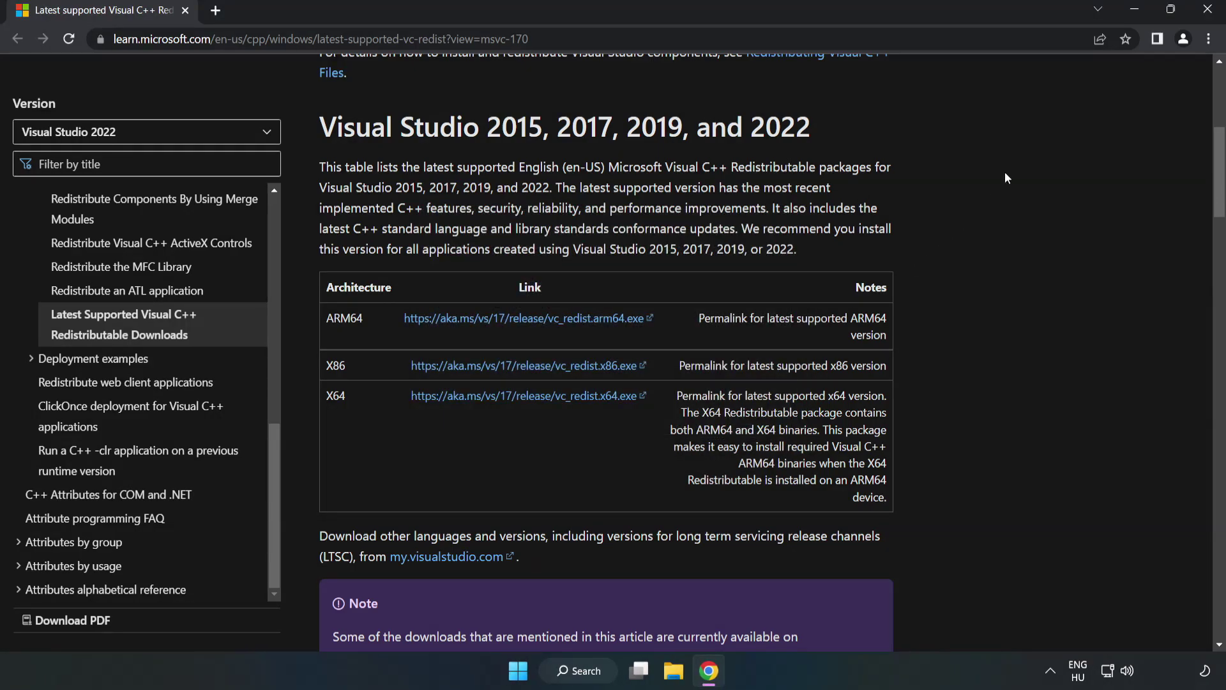
Close Chrome and launch Command Prompt as administrator from a Windows search for cmd
{"action": "left_click", "coordinate": [1209, 16]}
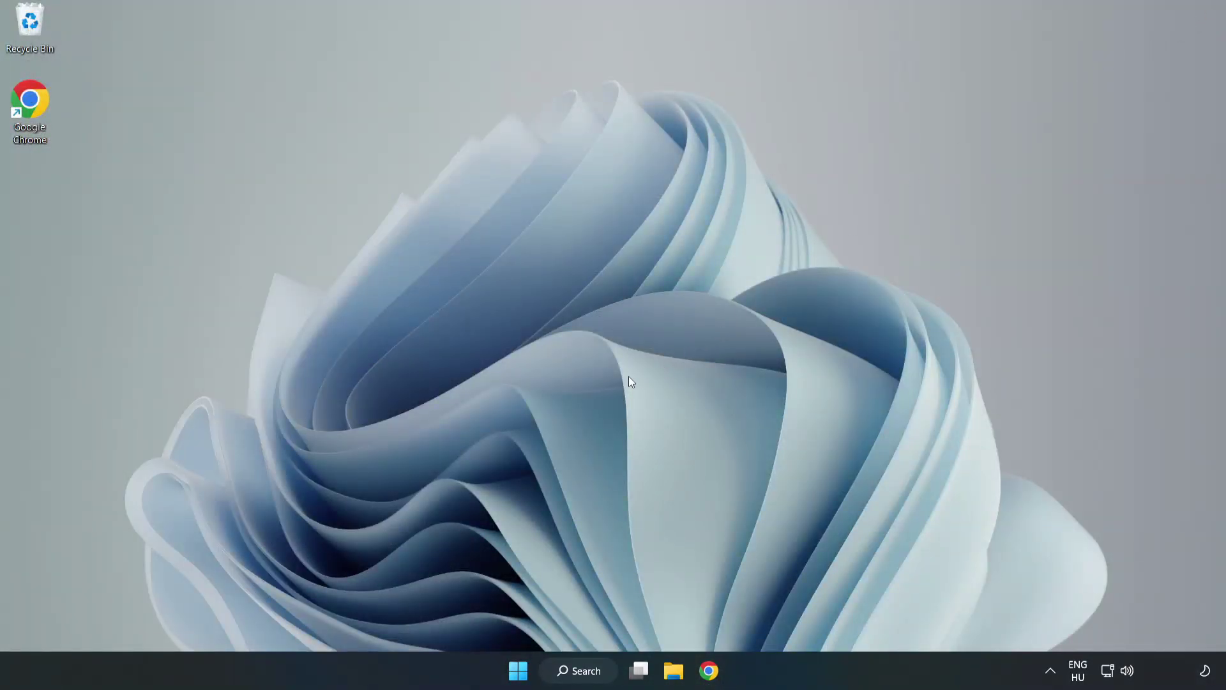
{"action": "left_click", "coordinate": [592, 671]}
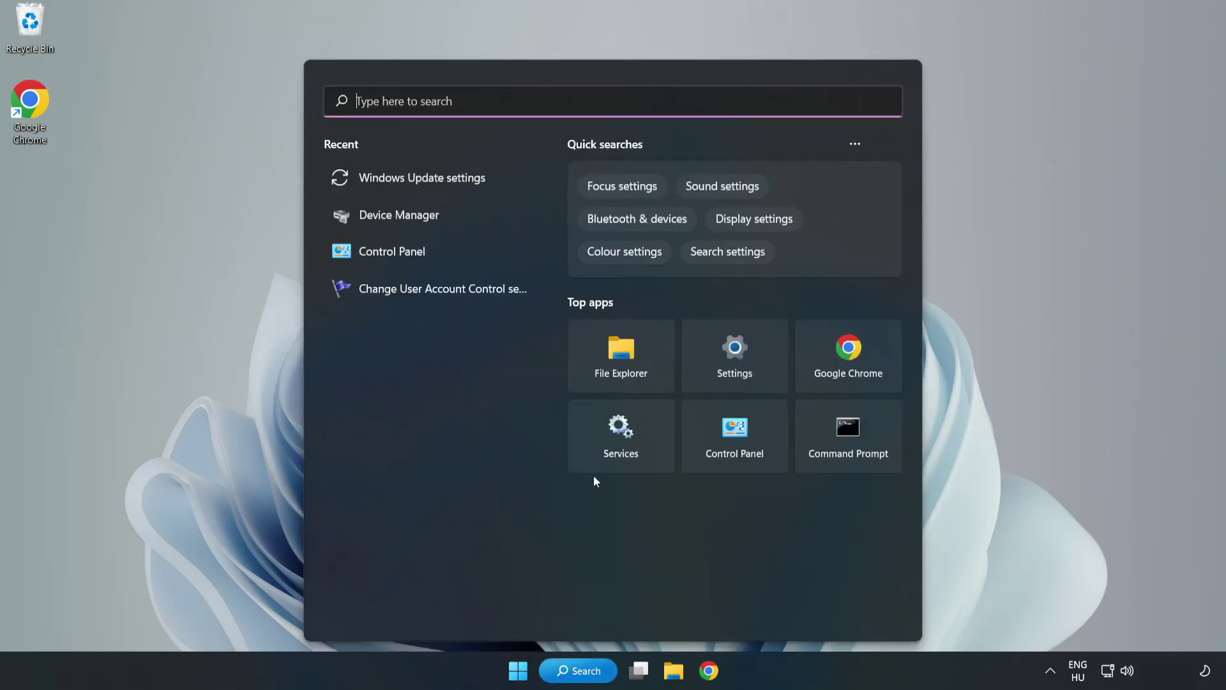
{"action": "type", "text": "cmd"}
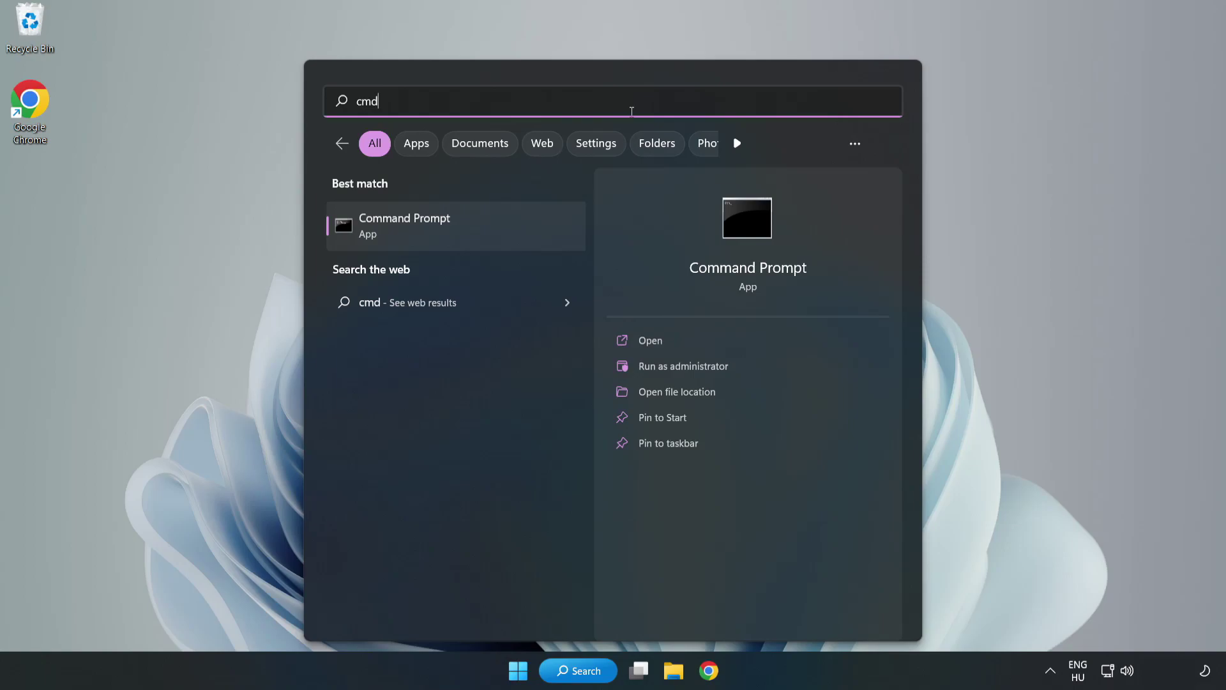
{"action": "right_click", "coordinate": [482, 232]}
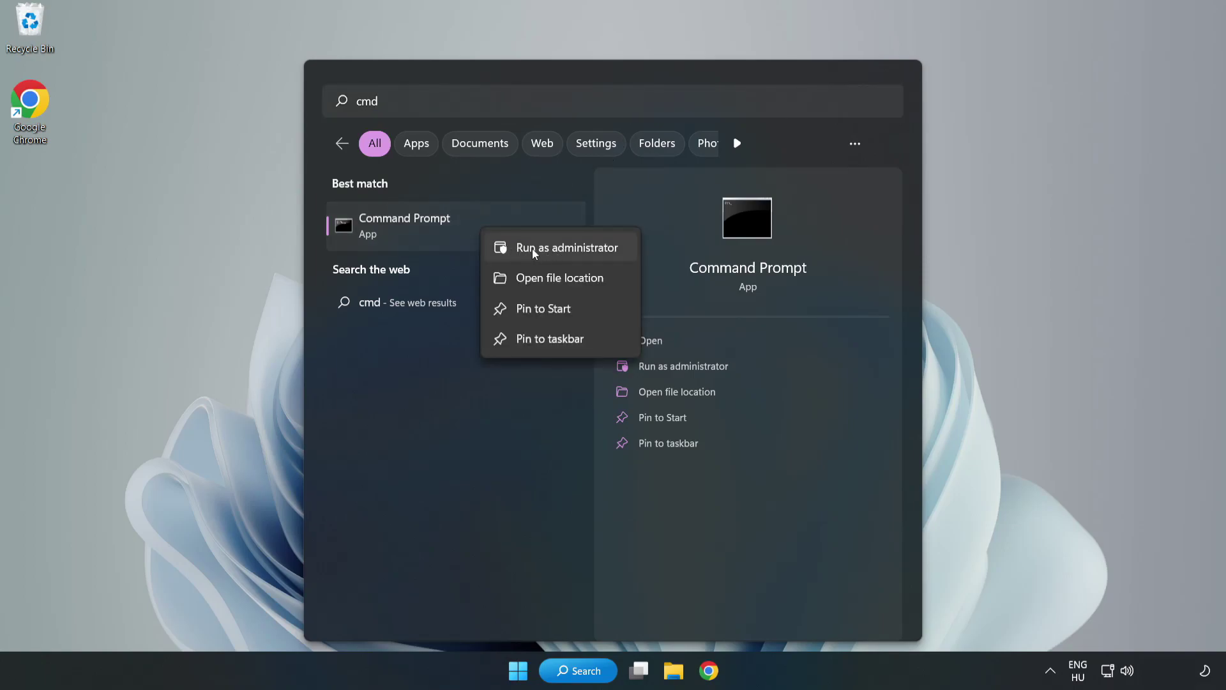
{"action": "left_click", "coordinate": [530, 249]}
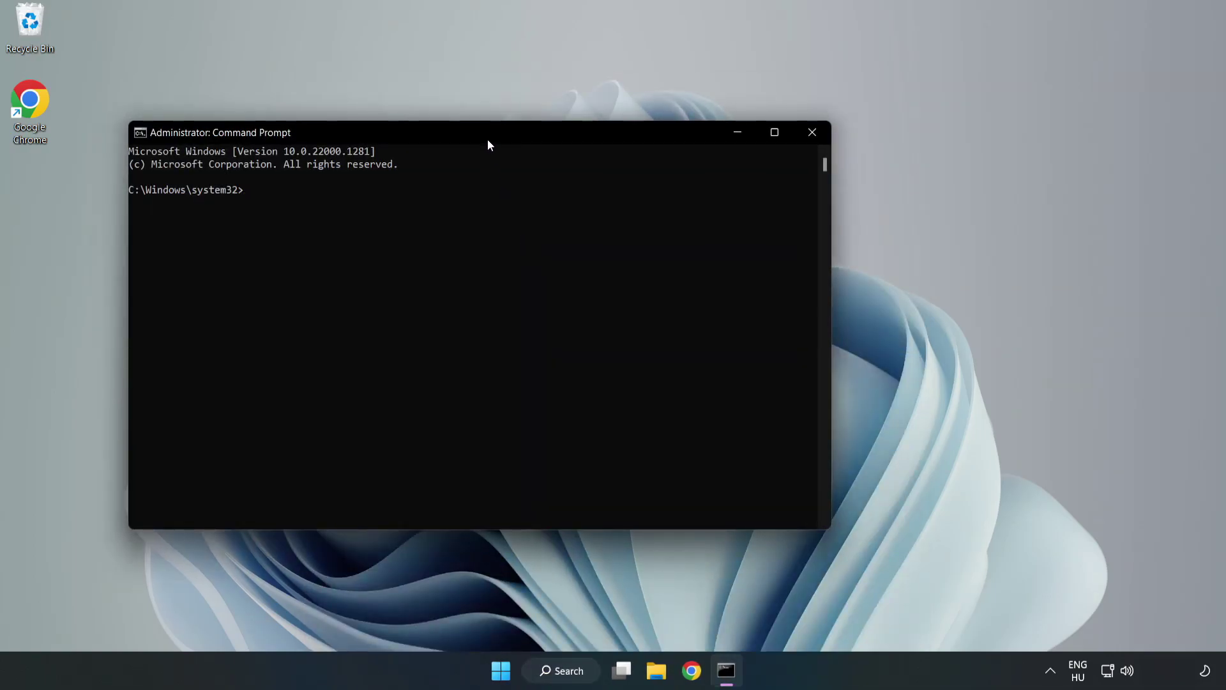
Run sfc /scannow and close Command Prompt once it reports no integrity violations
{"action": "left_click_drag", "start_coordinate": [488, 140], "coordinate": [624, 139]}
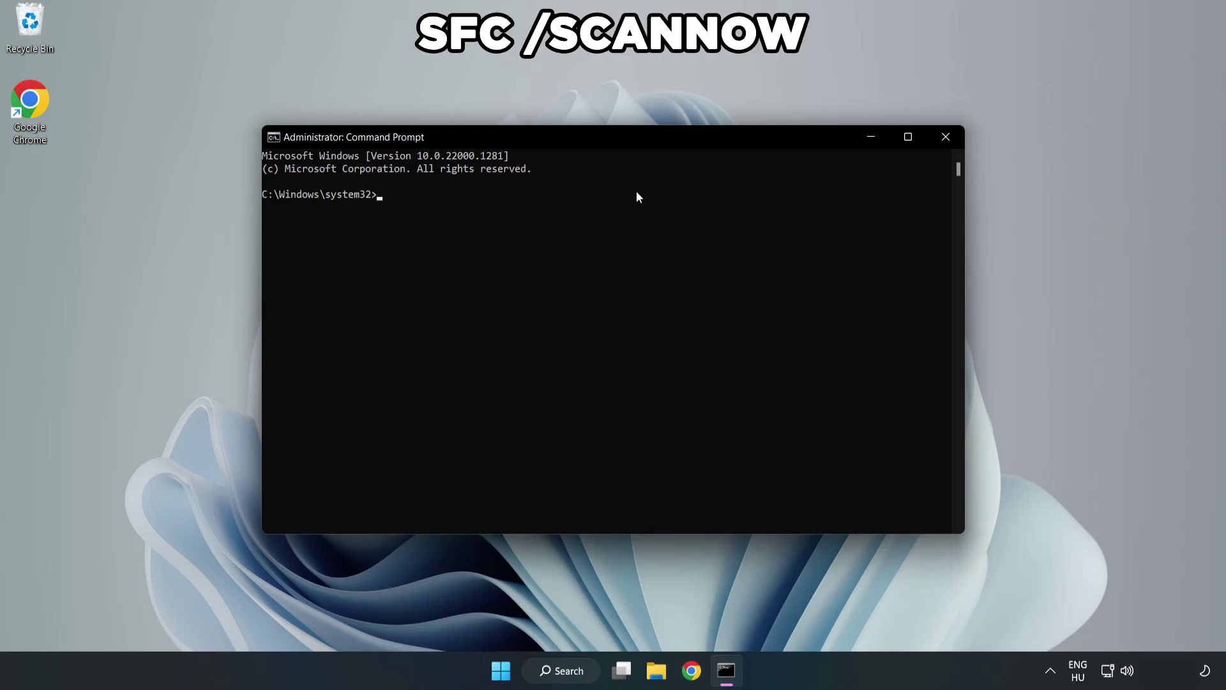
{"action": "type", "text": "sfc /scannow"}
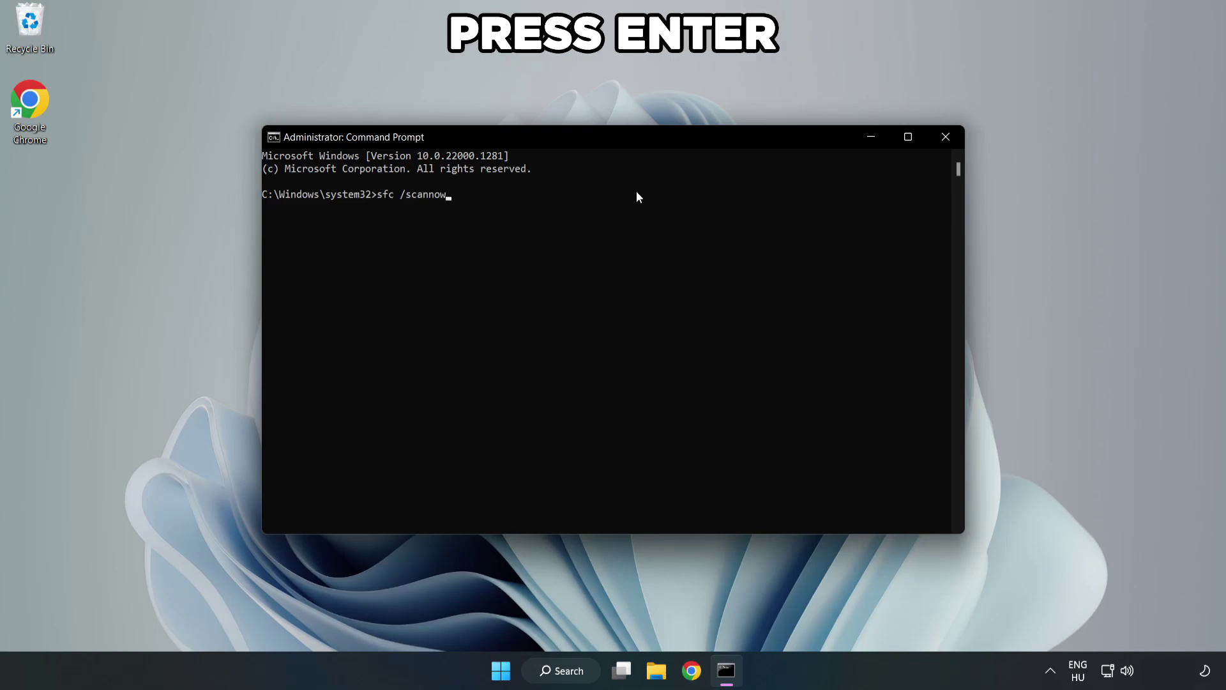
{"action": "key", "text": "Return"}
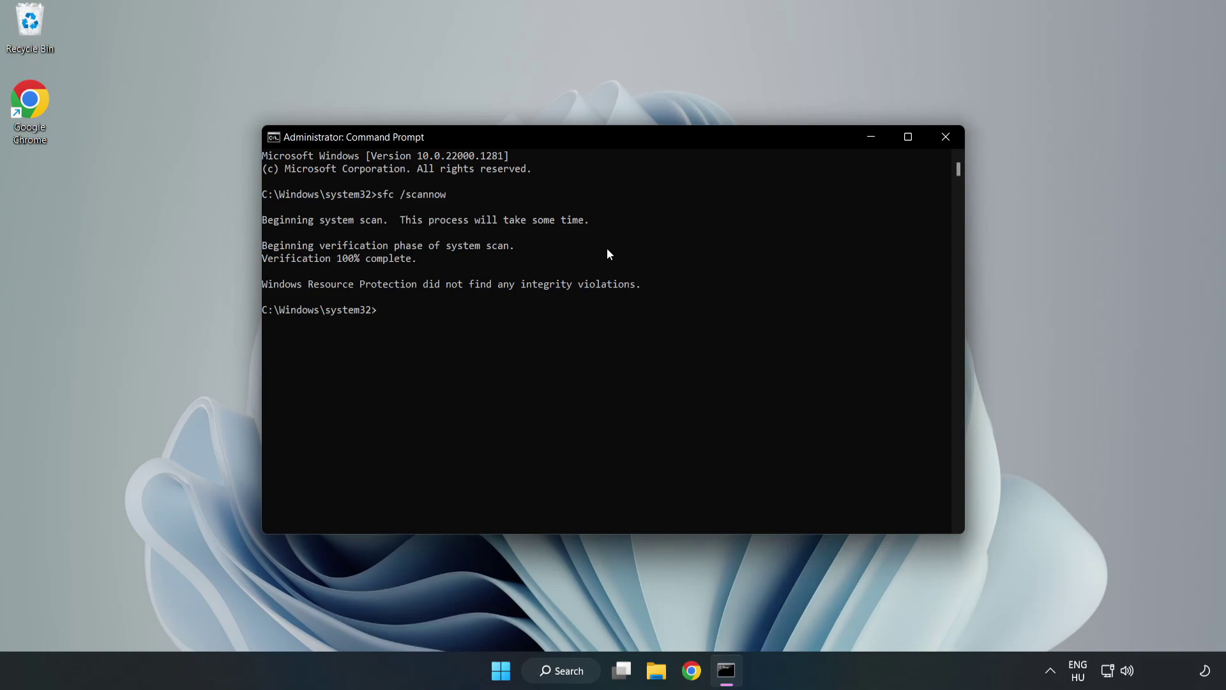
{"action": "left_click", "coordinate": [945, 146]}
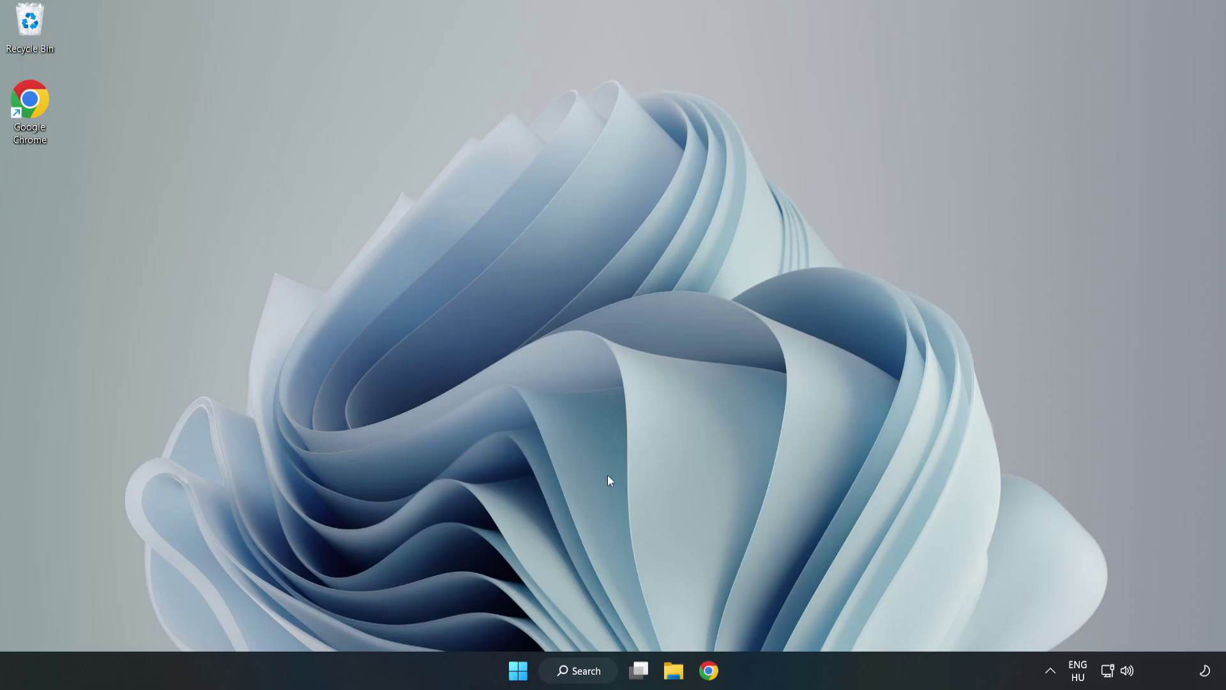
Search for 'security' and launch the Windows Security app
{"action": "left_click", "coordinate": [577, 677]}
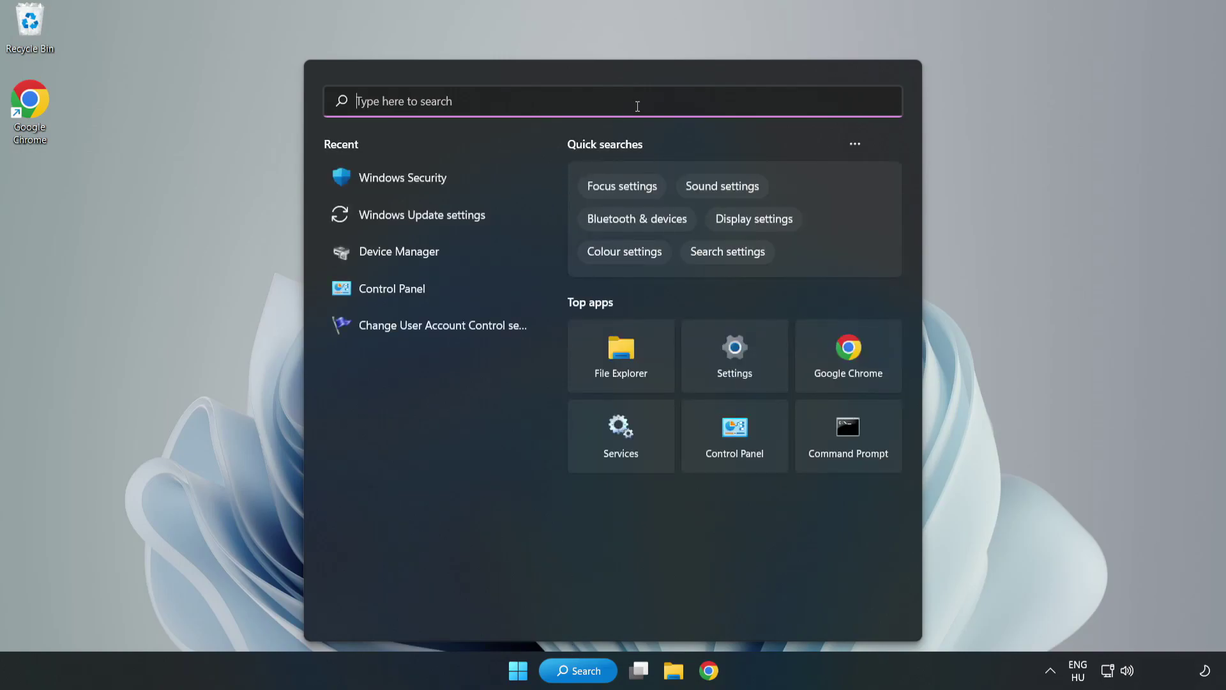
{"action": "type", "text": "sec"}
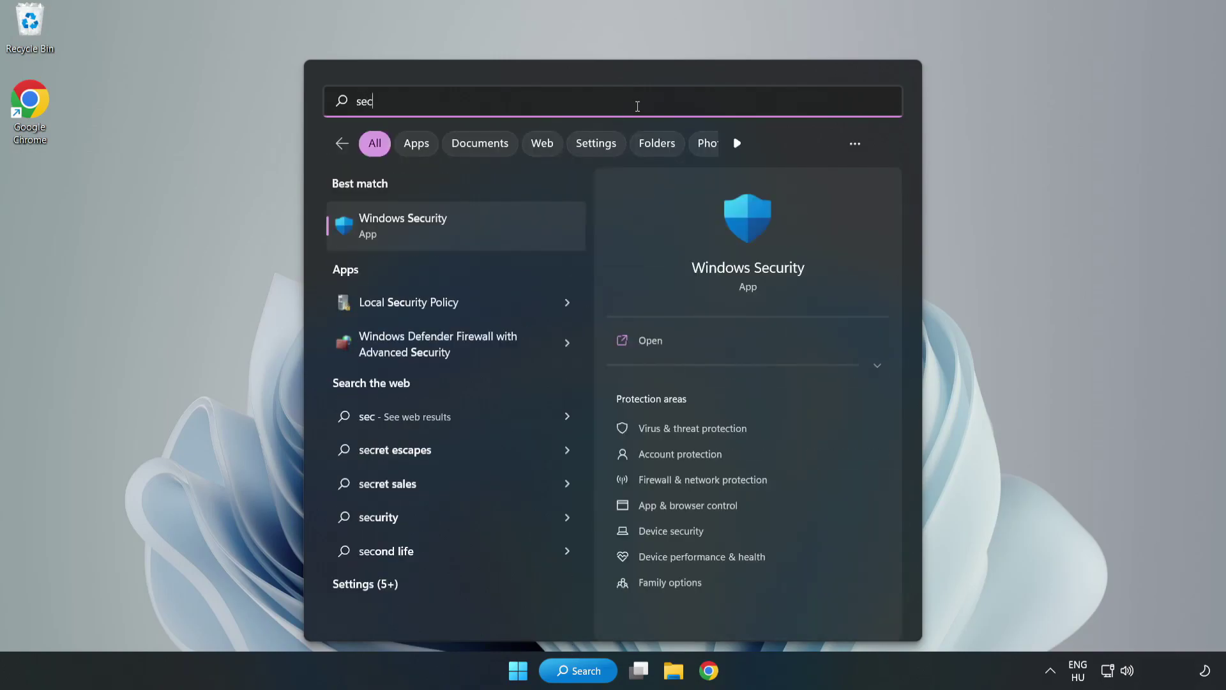
{"action": "type", "text": "urity"}
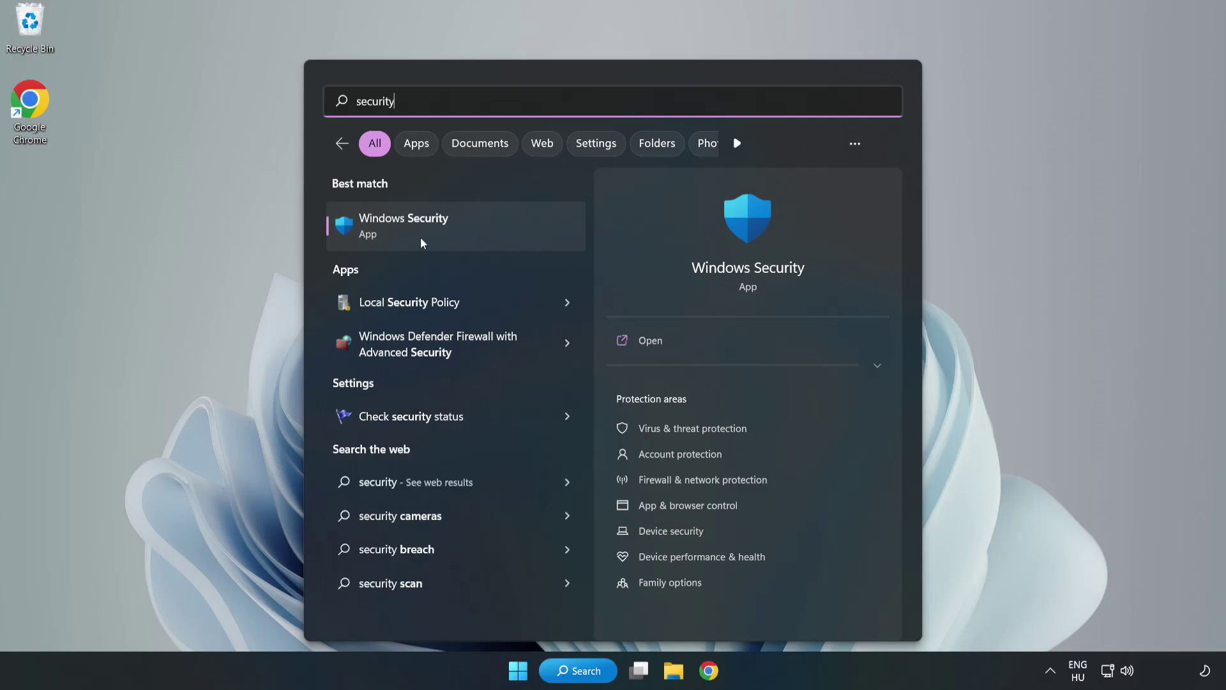
{"action": "left_click", "coordinate": [445, 238]}
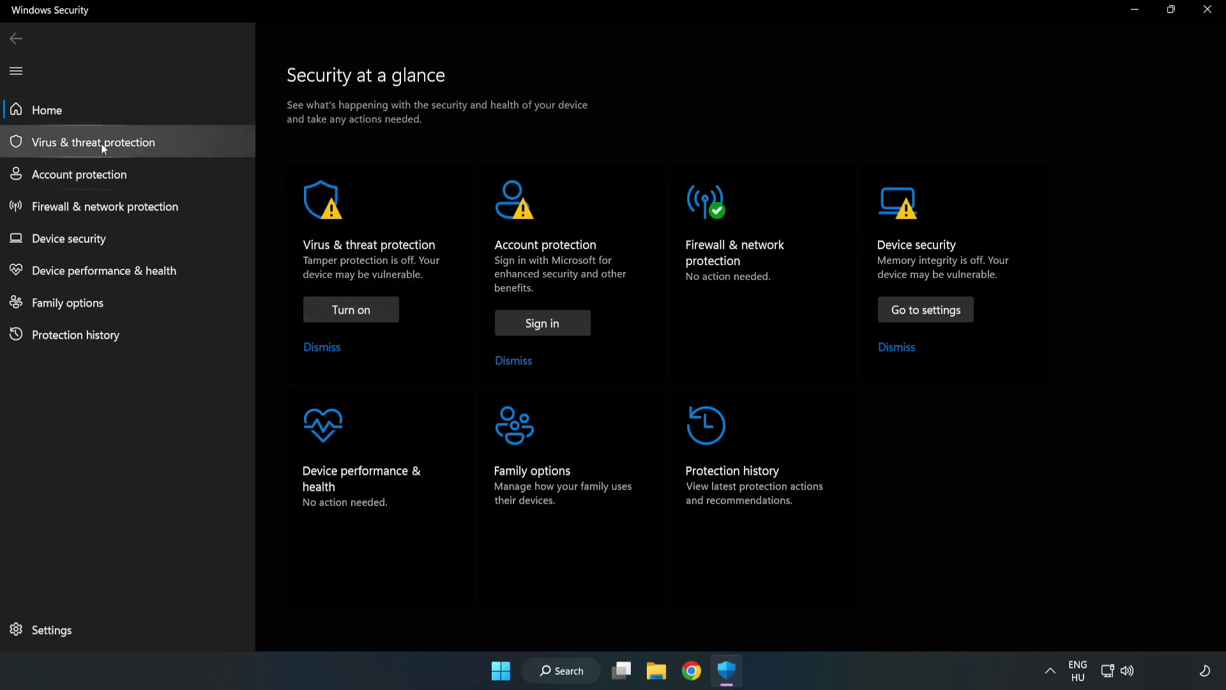
Navigate Virus & threat protection settings to Exclusions and list the Add an exclusion types
{"action": "left_click", "coordinate": [81, 148]}
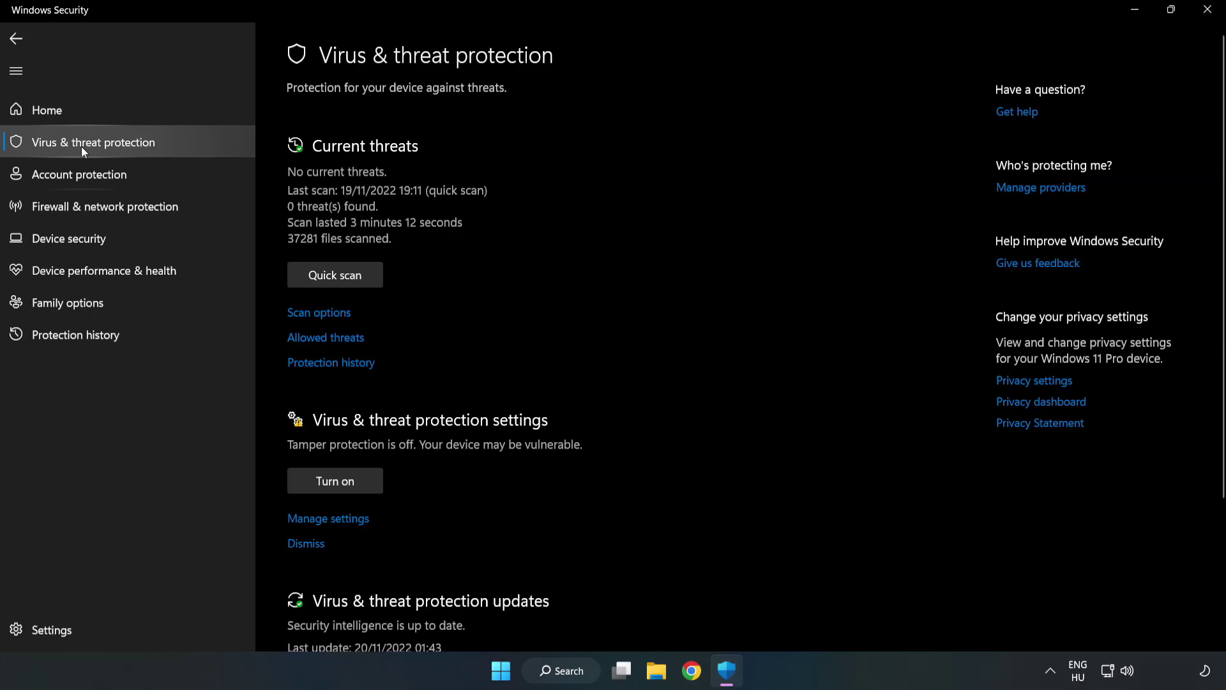
{"action": "scroll", "coordinate": [639, 246], "scroll_direction": "down", "scroll_amount": 2}
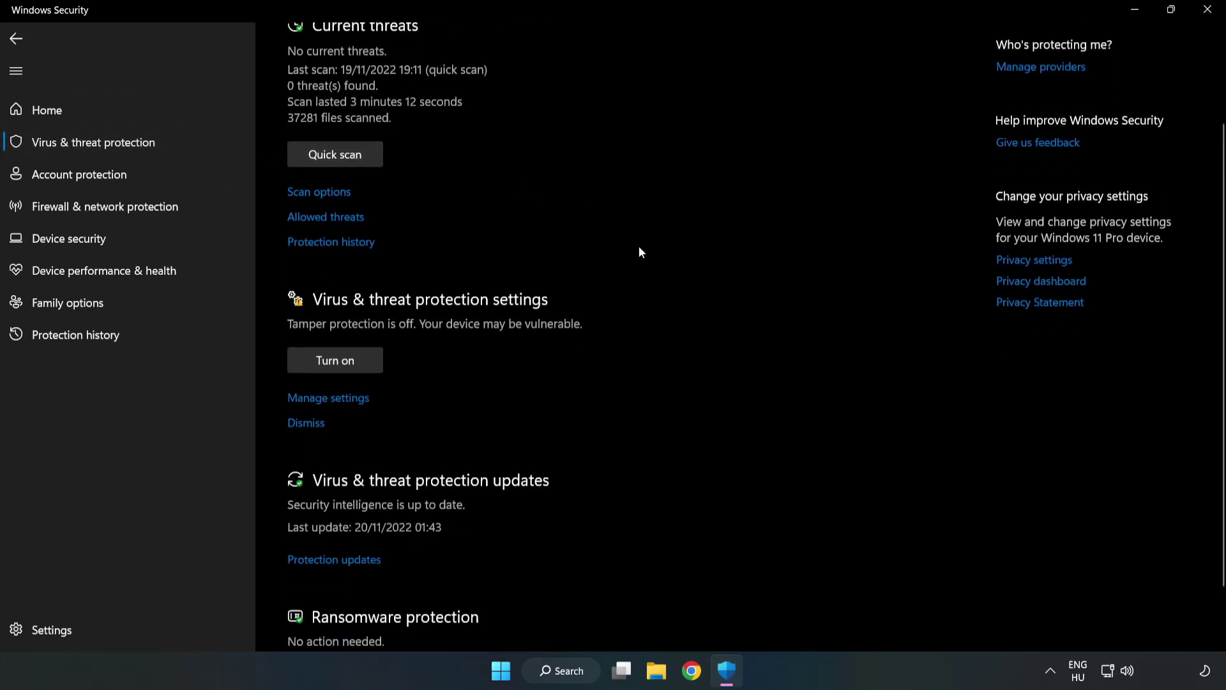
{"action": "scroll", "coordinate": [641, 252], "scroll_direction": "down", "scroll_amount": 1}
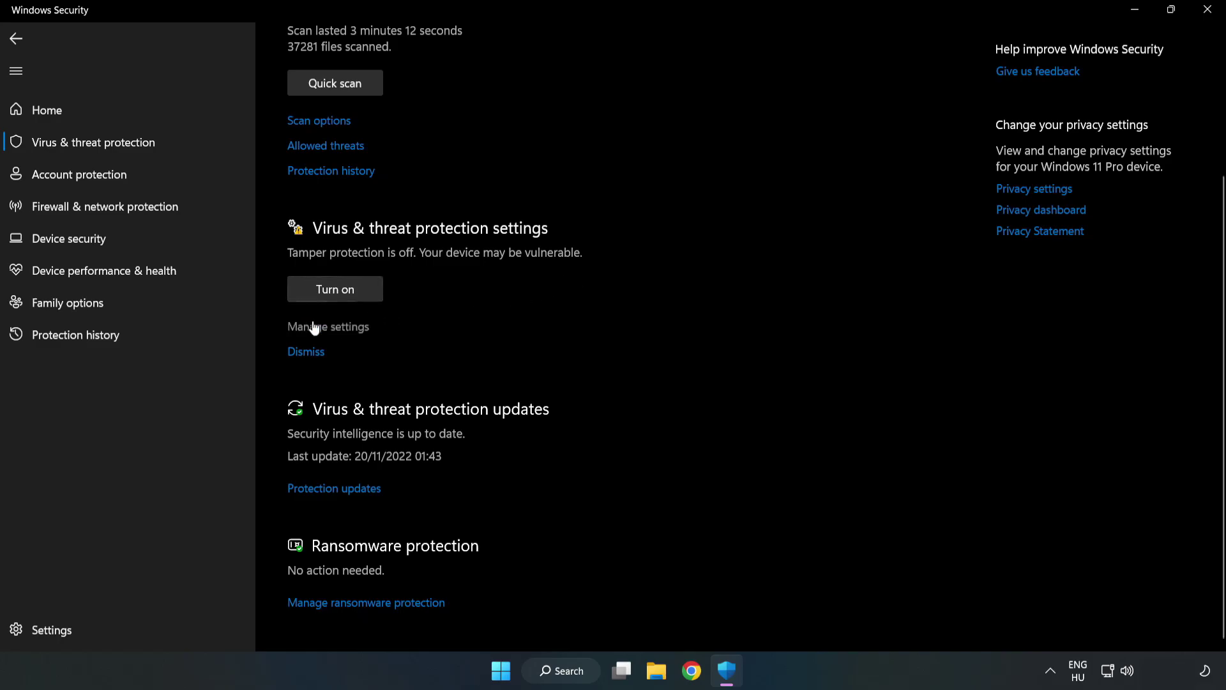
{"action": "left_click", "coordinate": [336, 330]}
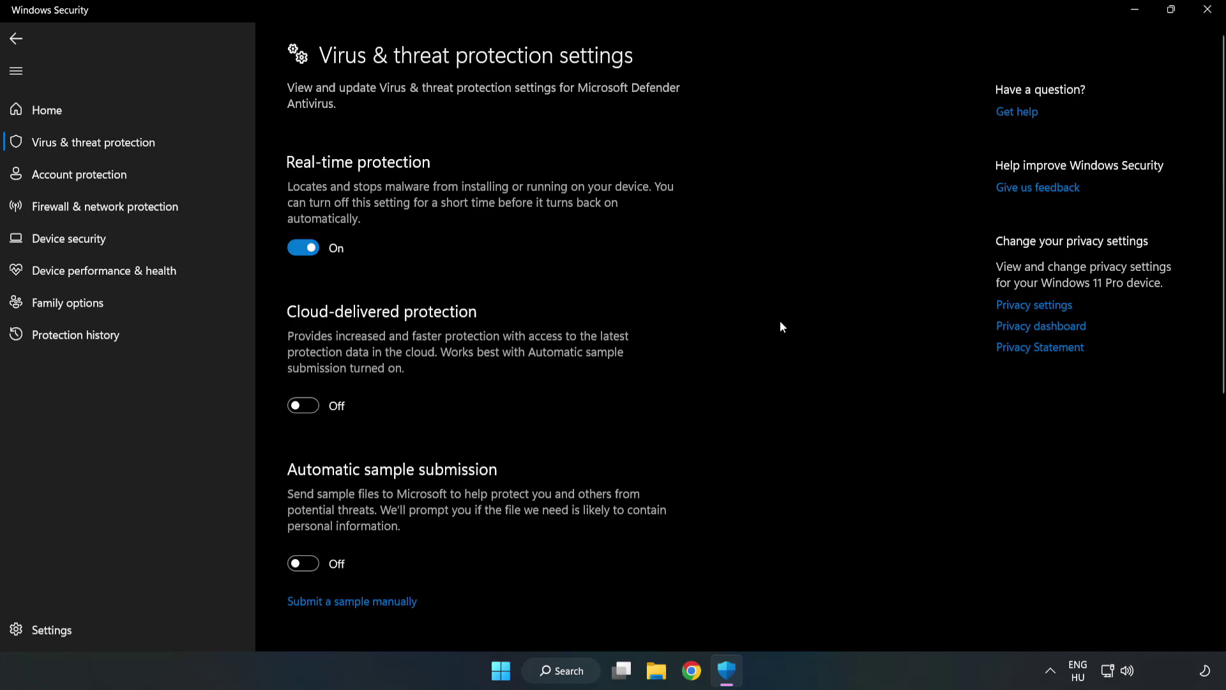
{"action": "scroll", "coordinate": [780, 327], "scroll_direction": "down", "scroll_amount": 6}
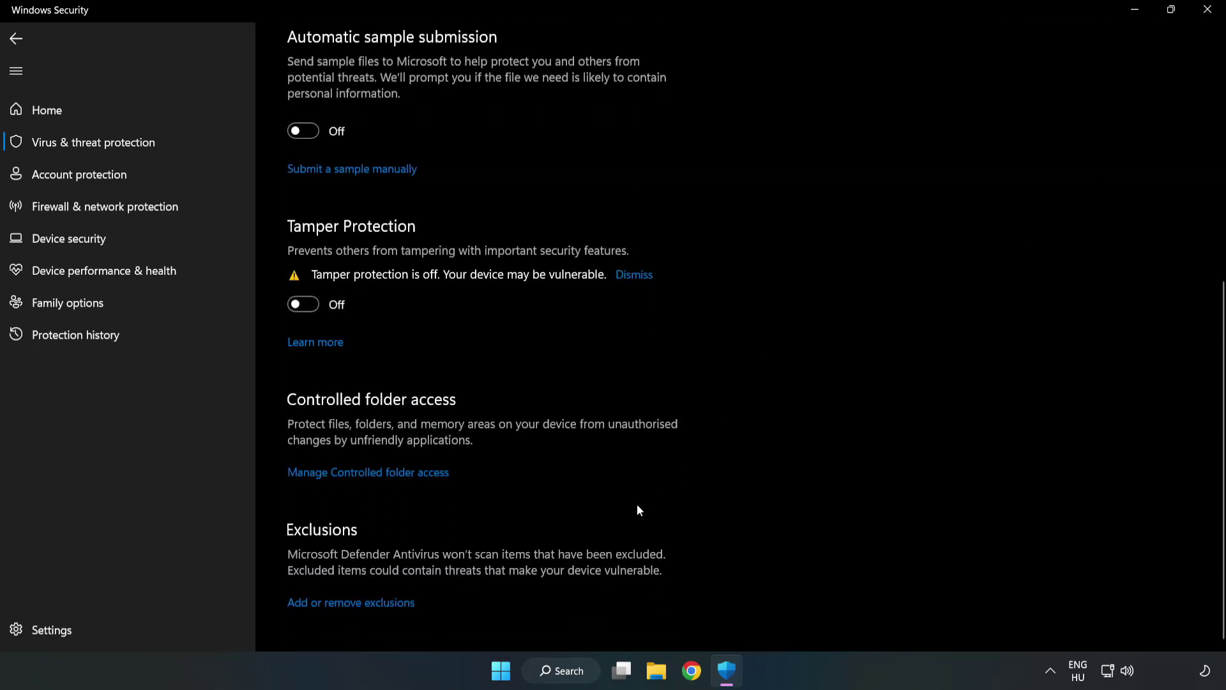
{"action": "left_click", "coordinate": [362, 603]}
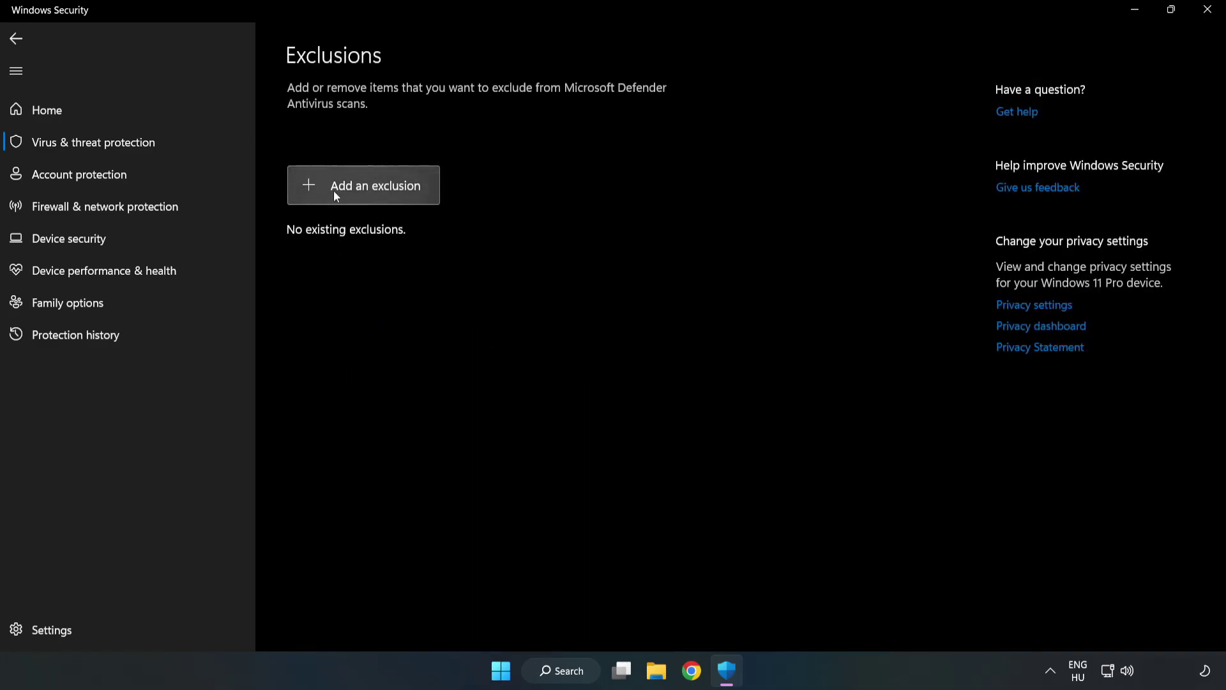
{"action": "left_click", "coordinate": [376, 194]}
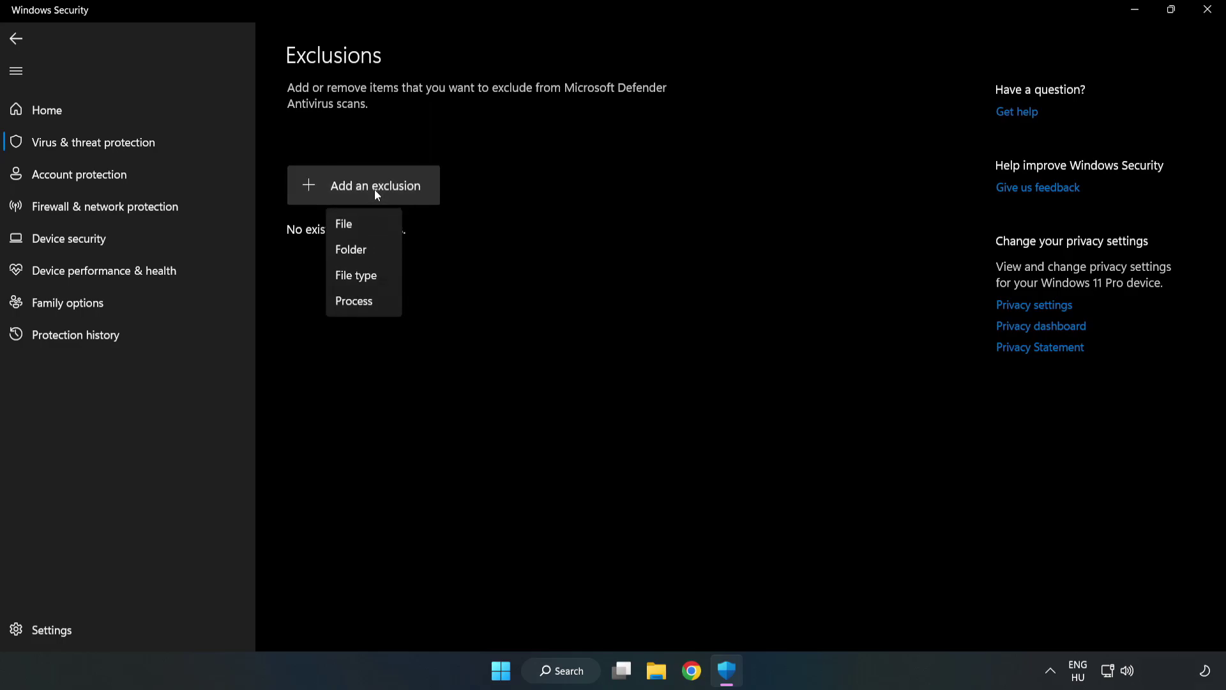
Add a File exclusion for the NOT WORKING APP shortcut in Program Files (x86), then close Windows Security
{"action": "left_click", "coordinate": [350, 224]}
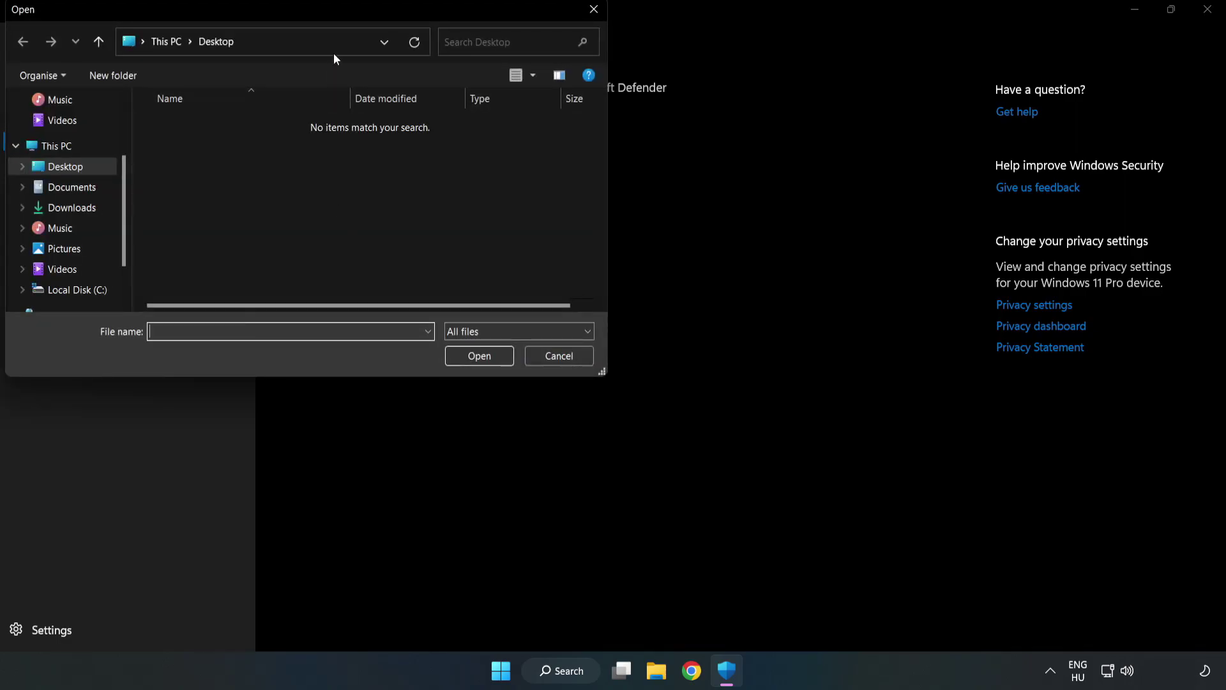
{"action": "left_click_drag", "start_coordinate": [332, 11], "coordinate": [565, 136]}
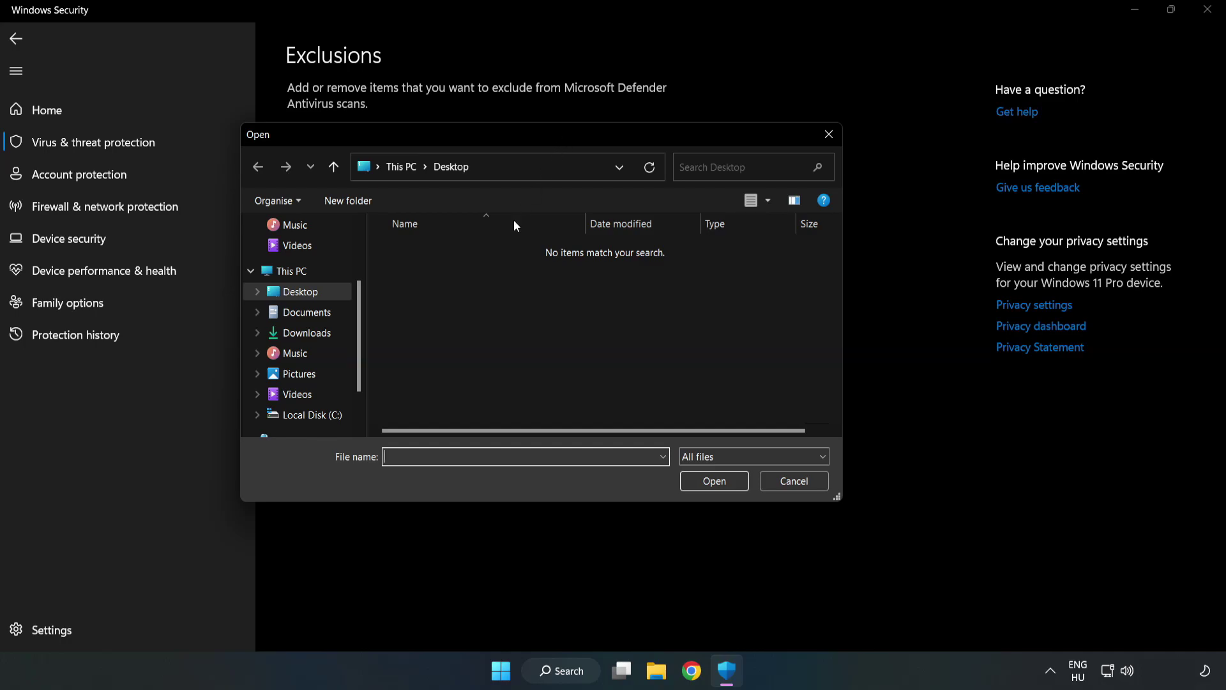
{"action": "left_click", "coordinate": [313, 415]}
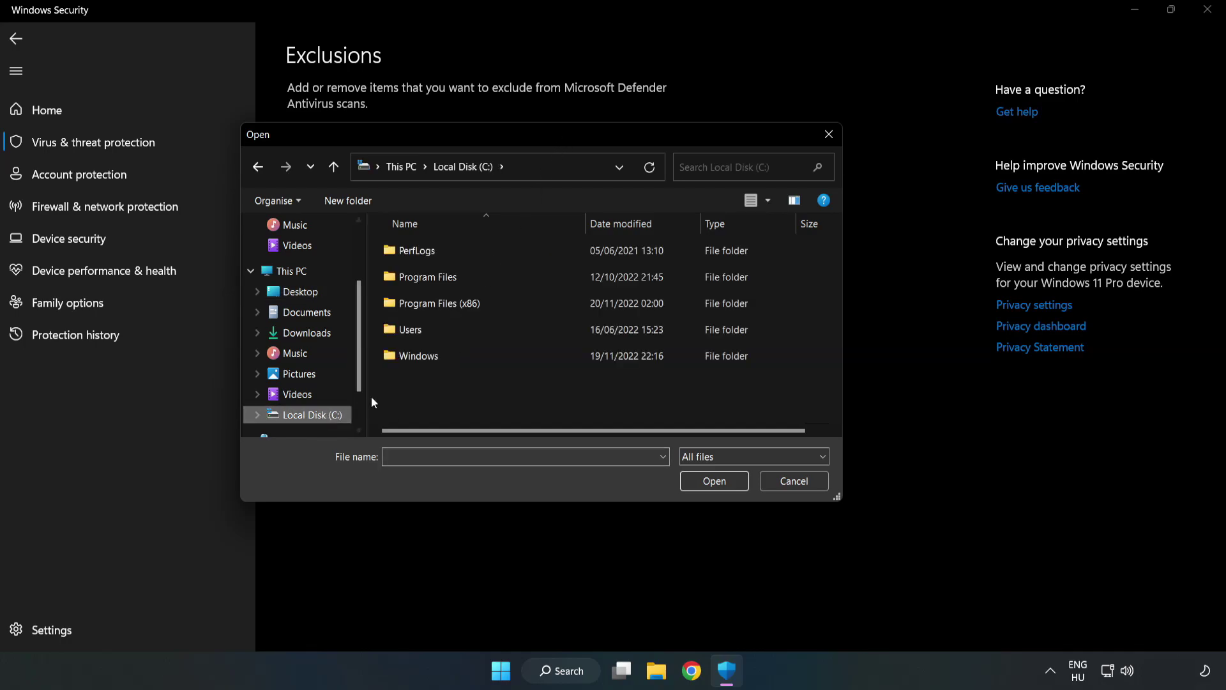
{"action": "double_click", "coordinate": [482, 303]}
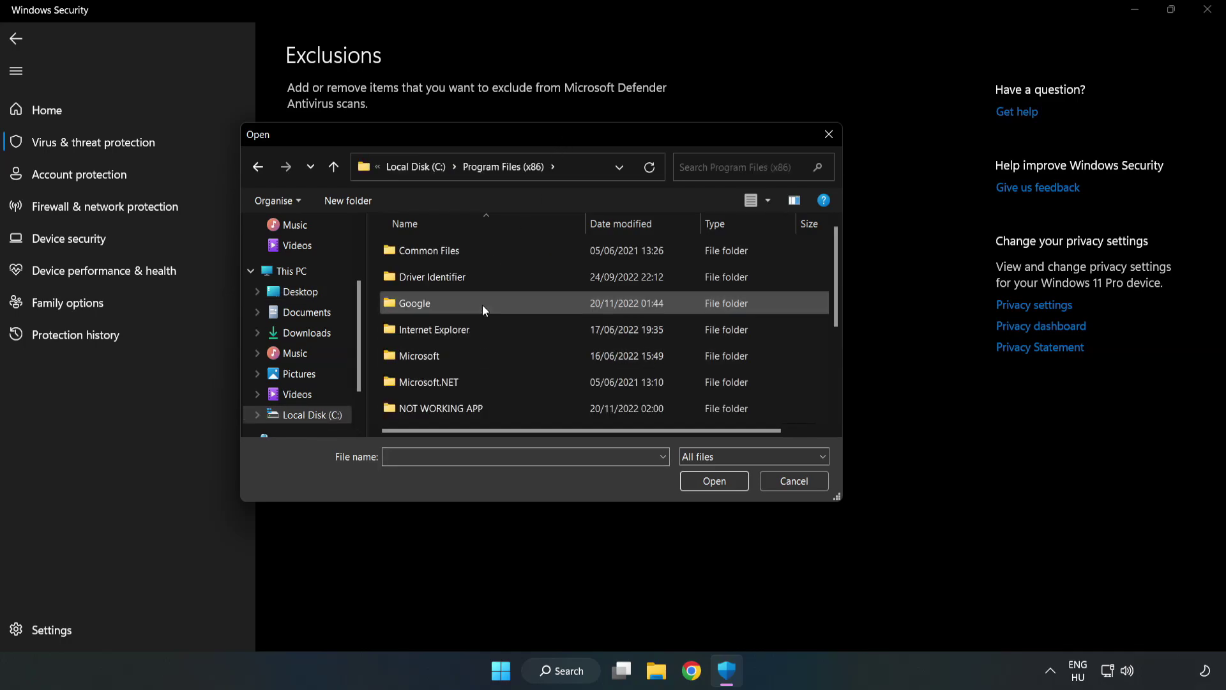
{"action": "double_click", "coordinate": [481, 406]}
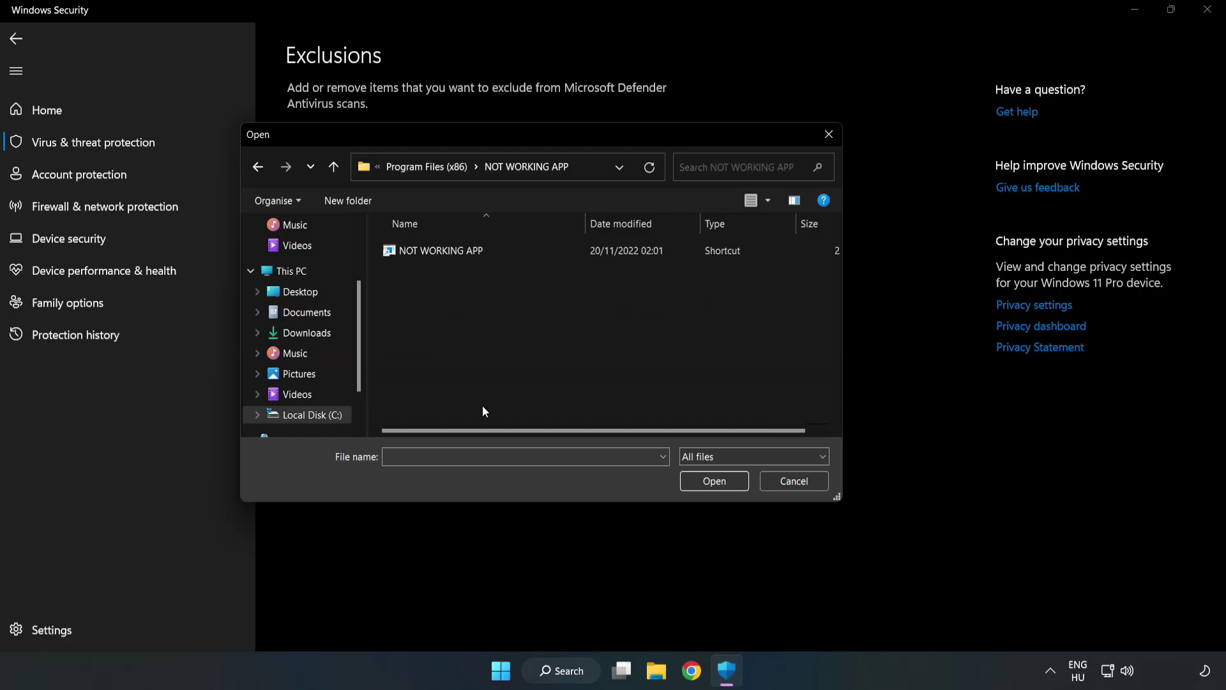
{"action": "left_click", "coordinate": [431, 249]}
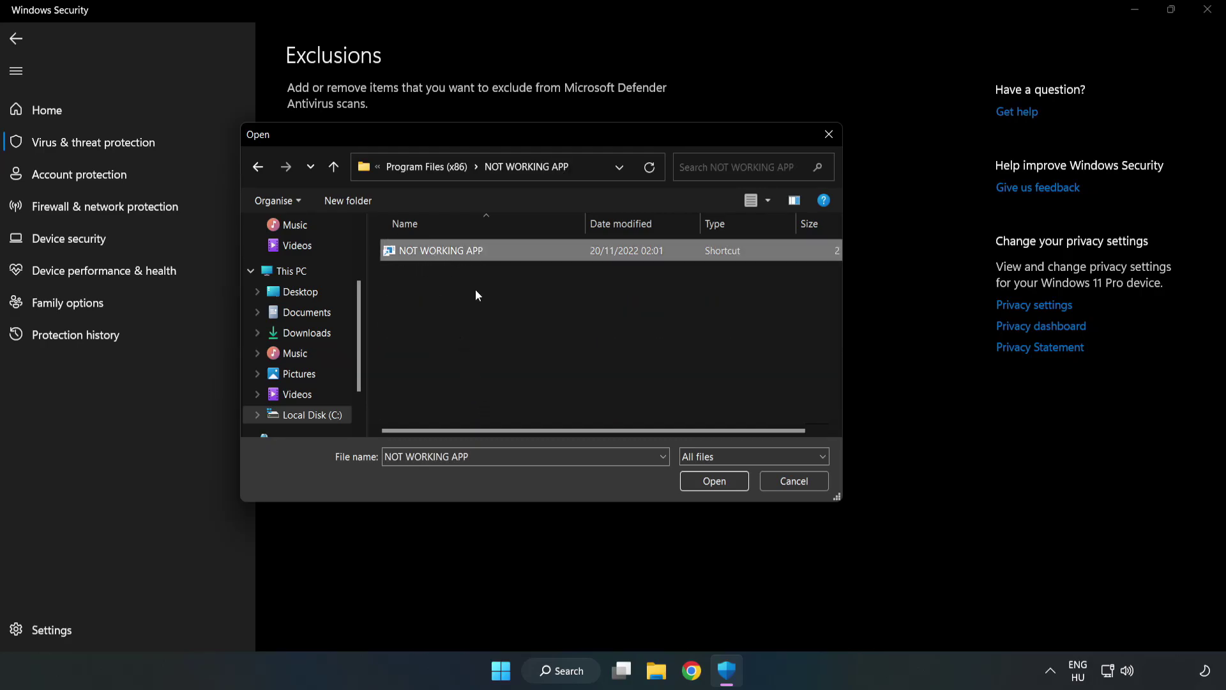
{"action": "left_click", "coordinate": [706, 484]}
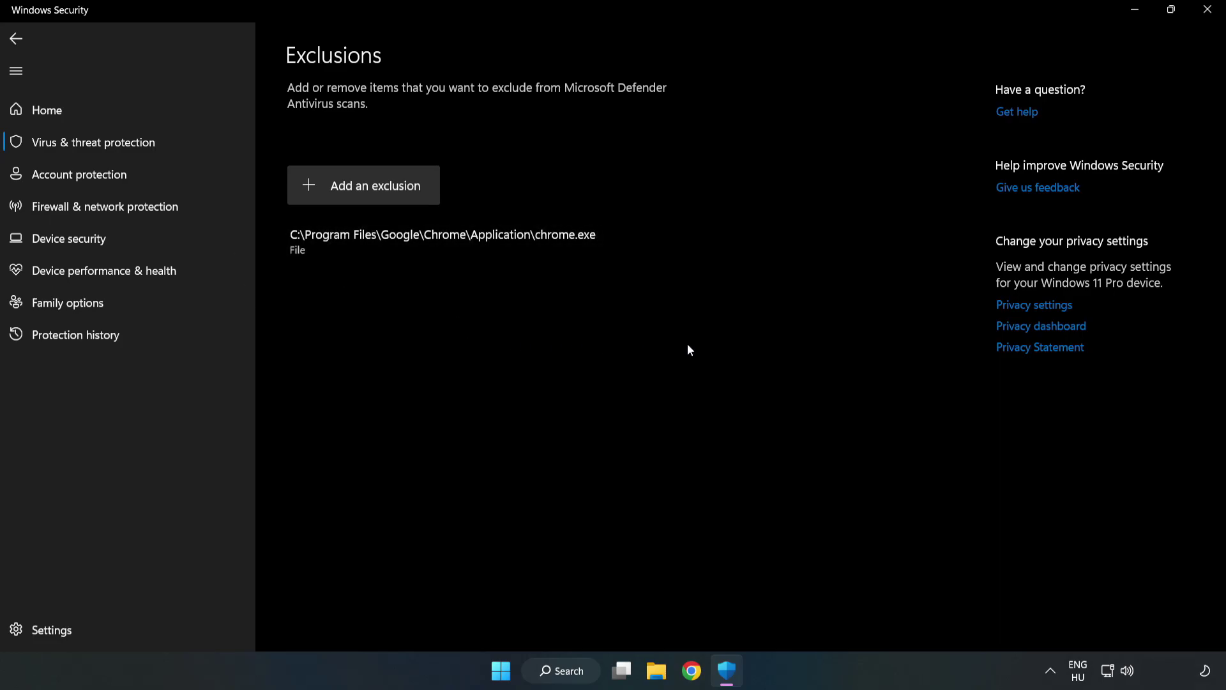
{"action": "left_click", "coordinate": [1207, 16]}
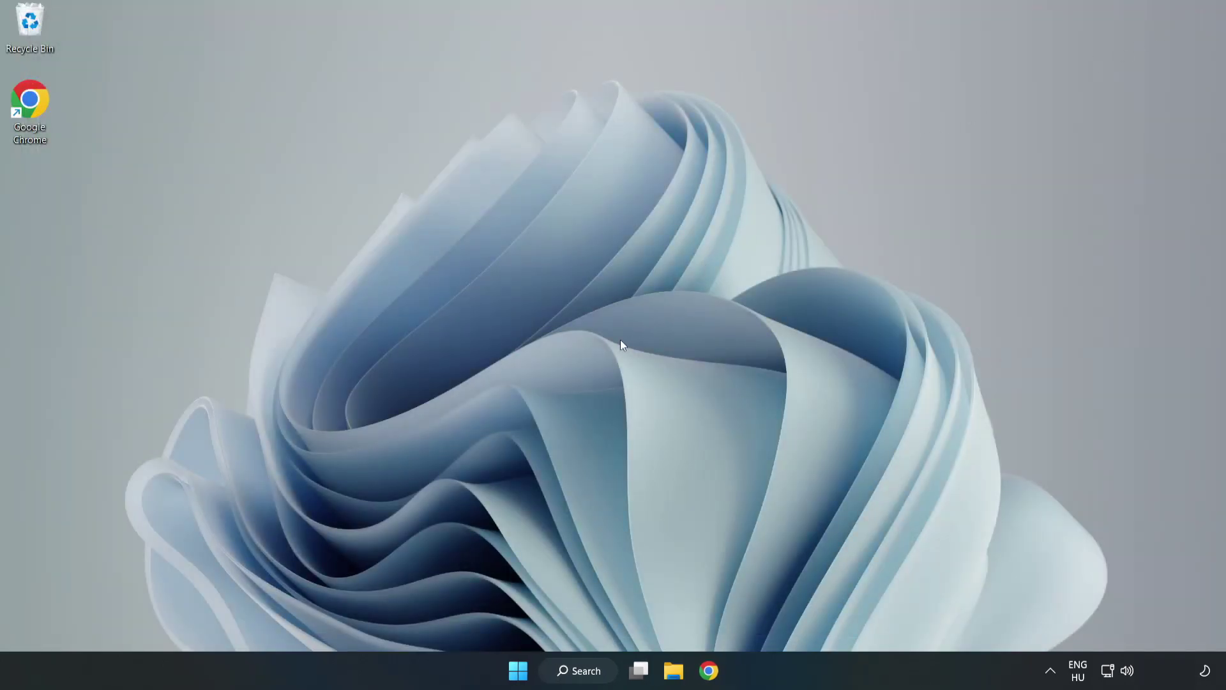
Open the Start menu's power options to reach Restart
{"action": "left_click", "coordinate": [518, 670]}
{"action": "left_click", "coordinate": [811, 615]}
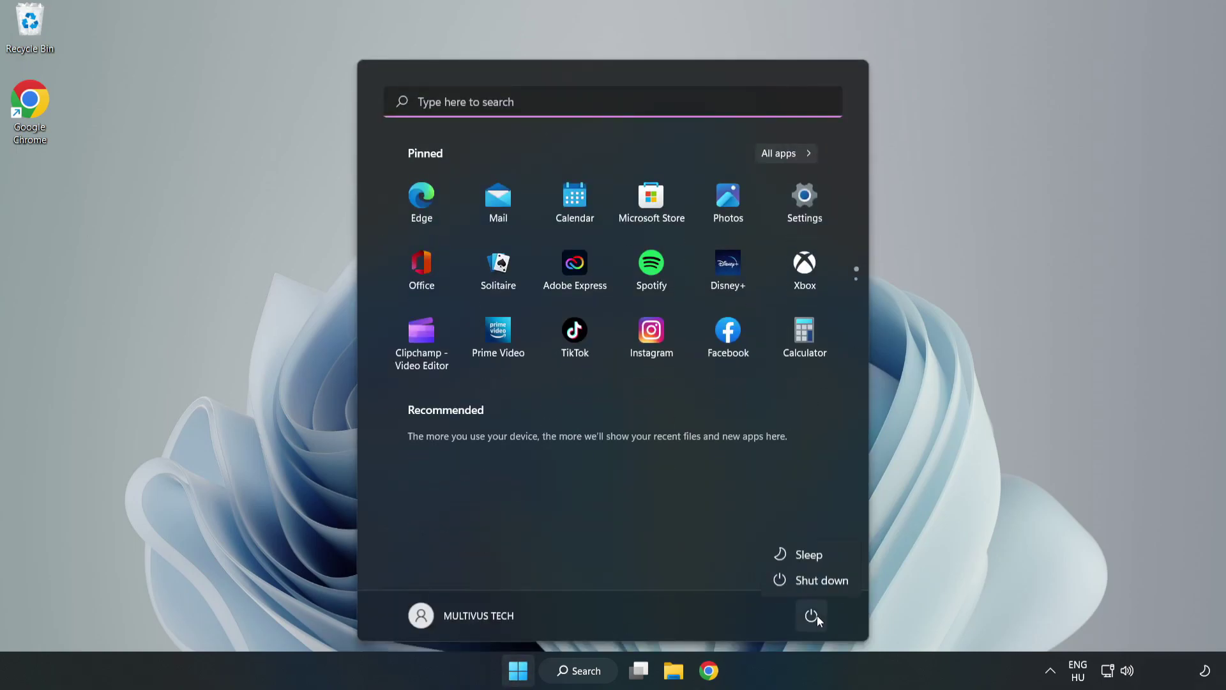